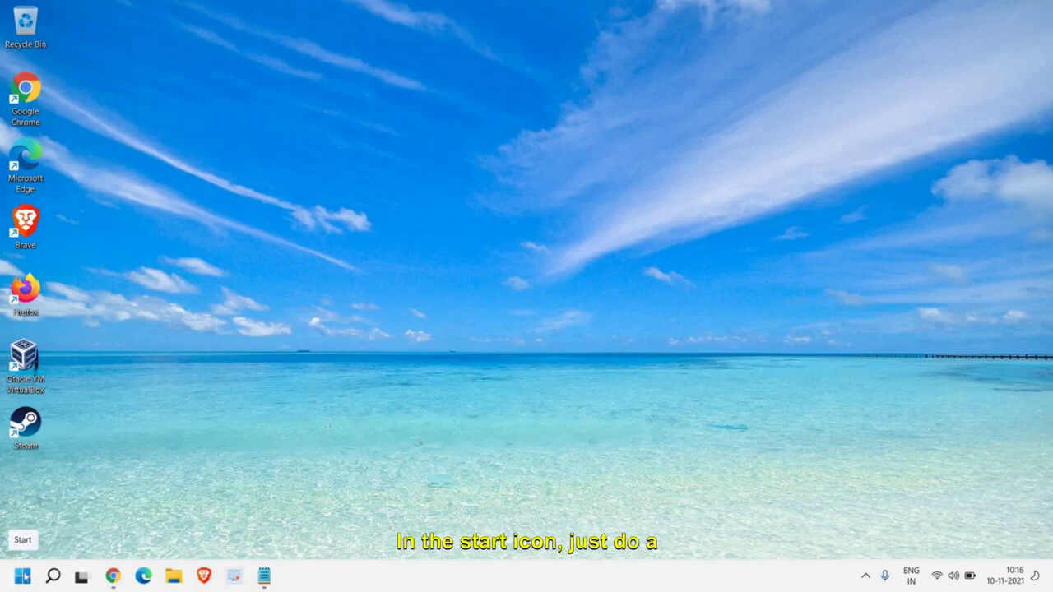
- Open the Startup apps page in the Windows Settings
{"action": "right_click", "coordinate": [24, 578]}
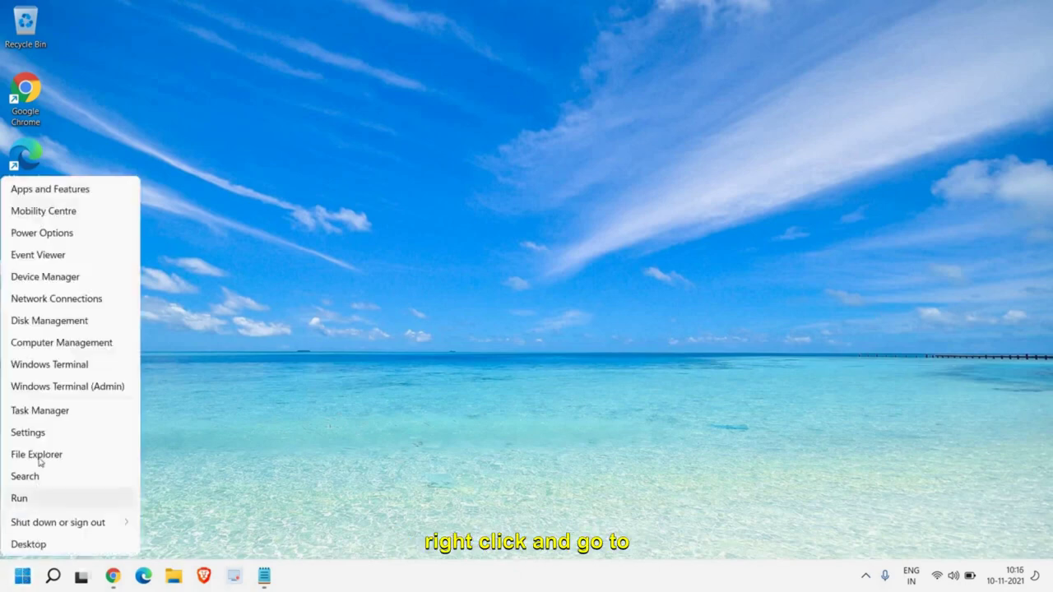
{"action": "left_click", "coordinate": [33, 432]}
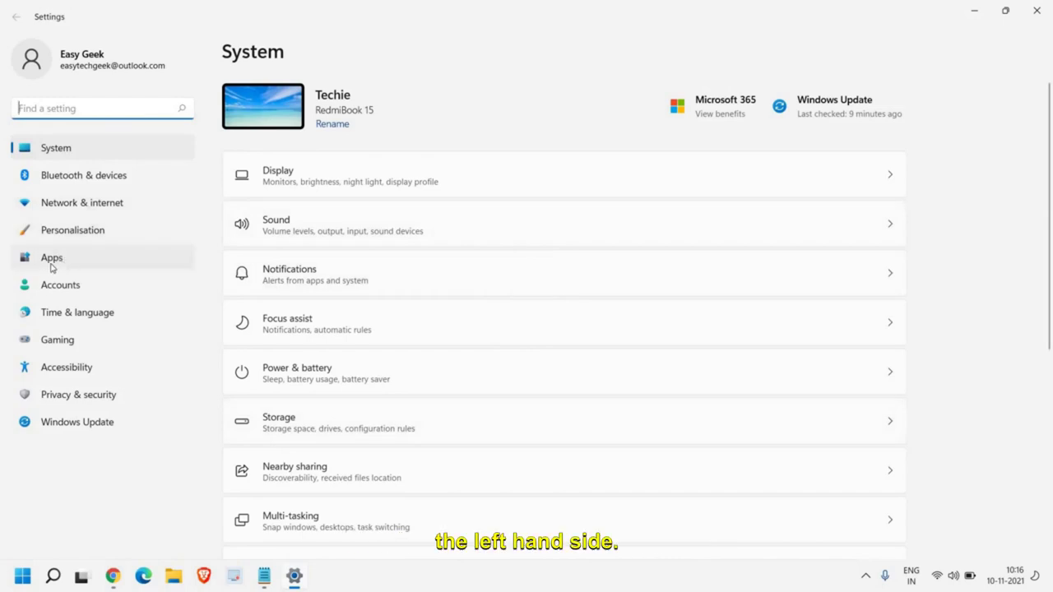
{"action": "left_click", "coordinate": [51, 261]}
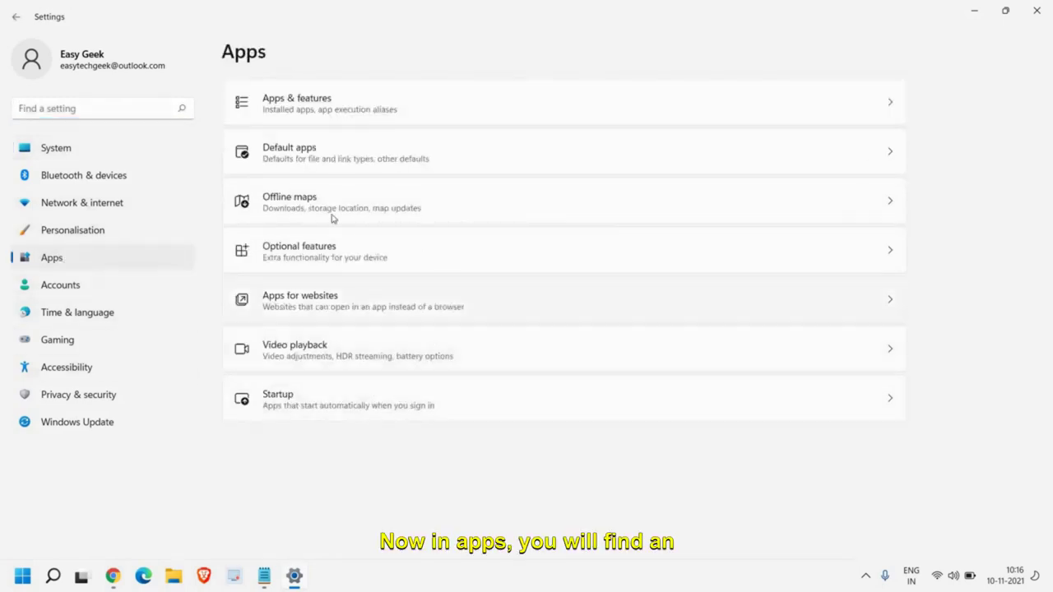
{"action": "left_click", "coordinate": [302, 411]}
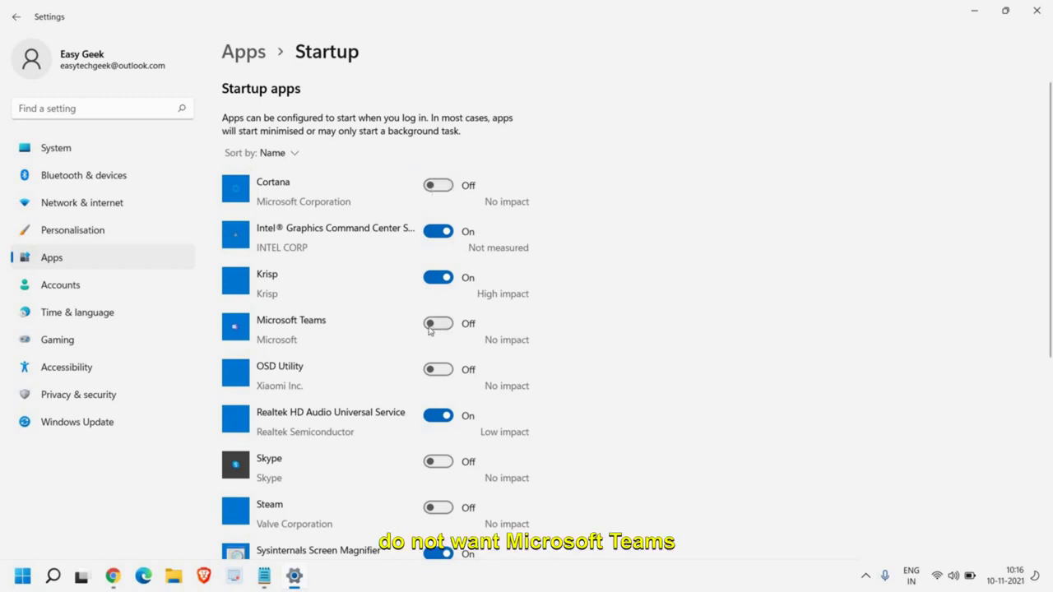
- Review which startup apps are switched on or off across the whole list and close Settings
{"action": "scroll", "coordinate": [417, 380], "scroll_direction": "down", "scroll_amount": 4}
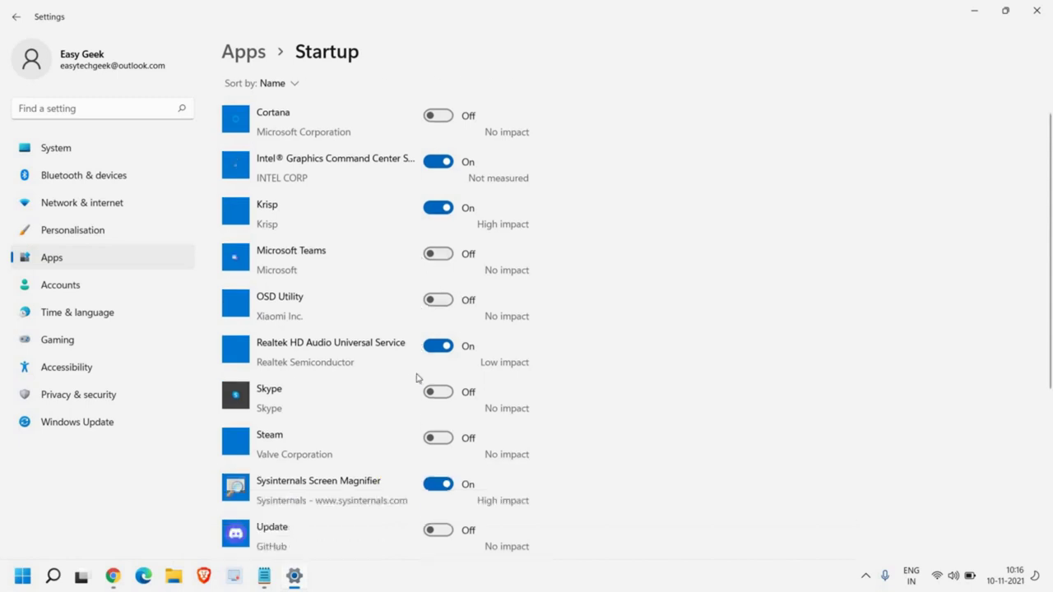
{"action": "scroll", "coordinate": [334, 393], "scroll_direction": "up", "scroll_amount": 4}
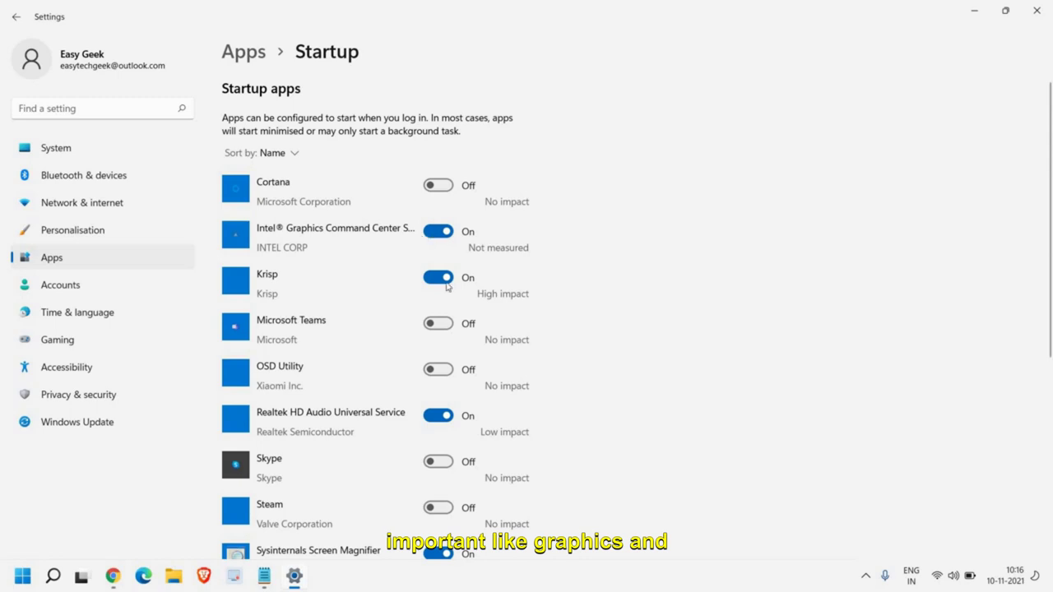
{"action": "scroll", "coordinate": [391, 486], "scroll_direction": "down", "scroll_amount": 1}
{"action": "scroll", "coordinate": [392, 485], "scroll_direction": "down", "scroll_amount": 2}
{"action": "scroll", "coordinate": [320, 427], "scroll_direction": "up", "scroll_amount": 4}
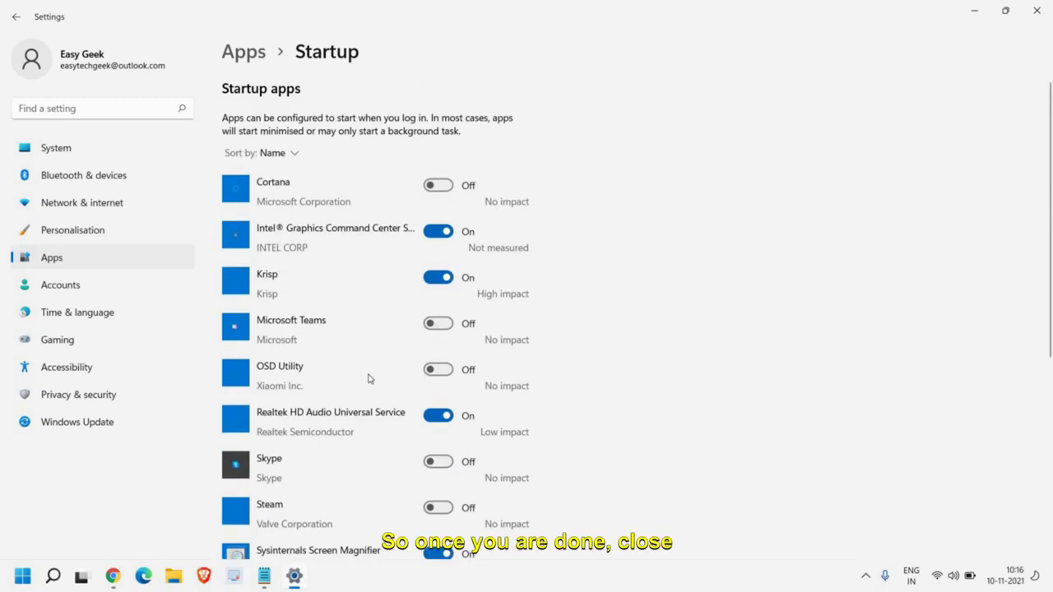
{"action": "scroll", "coordinate": [1052, 183], "scroll_direction": "down", "scroll_amount": 4}
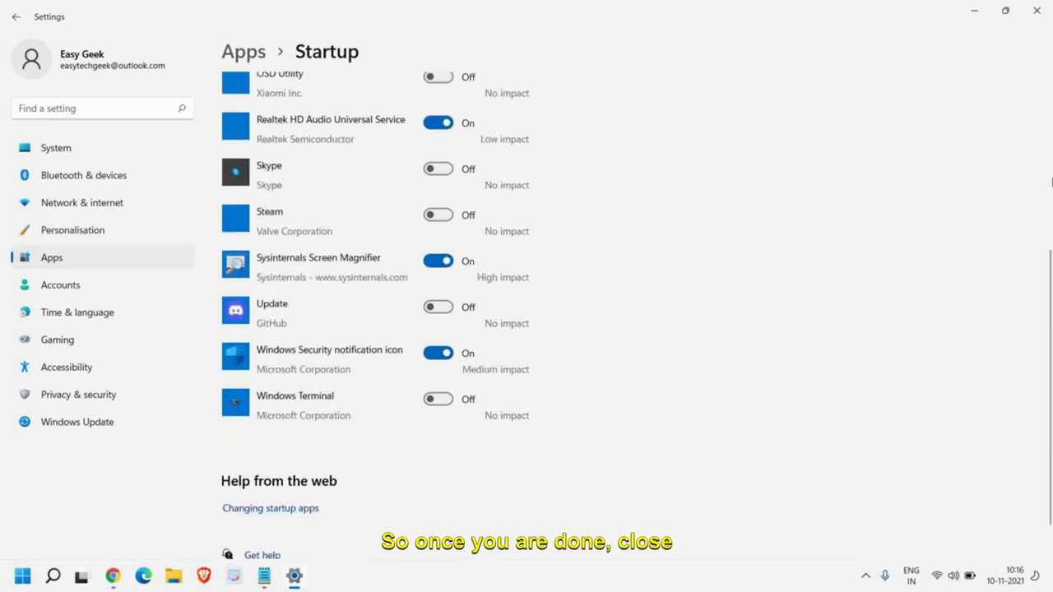
{"action": "left_click", "coordinate": [1036, 12]}
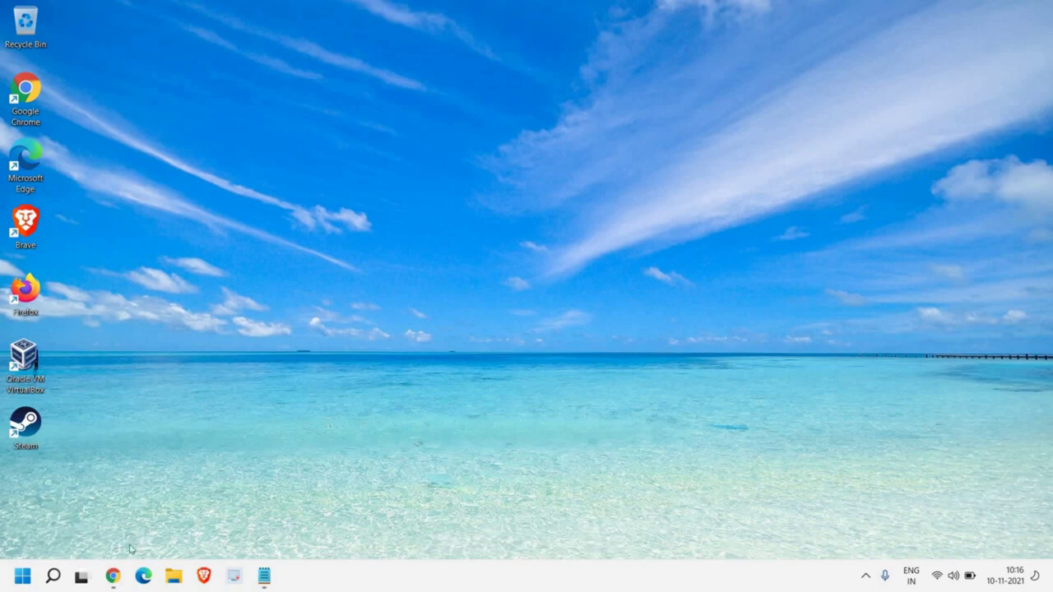
- Search Windows for Control Panel, open it and go to Power Options
{"action": "left_click", "coordinate": [52, 575]}
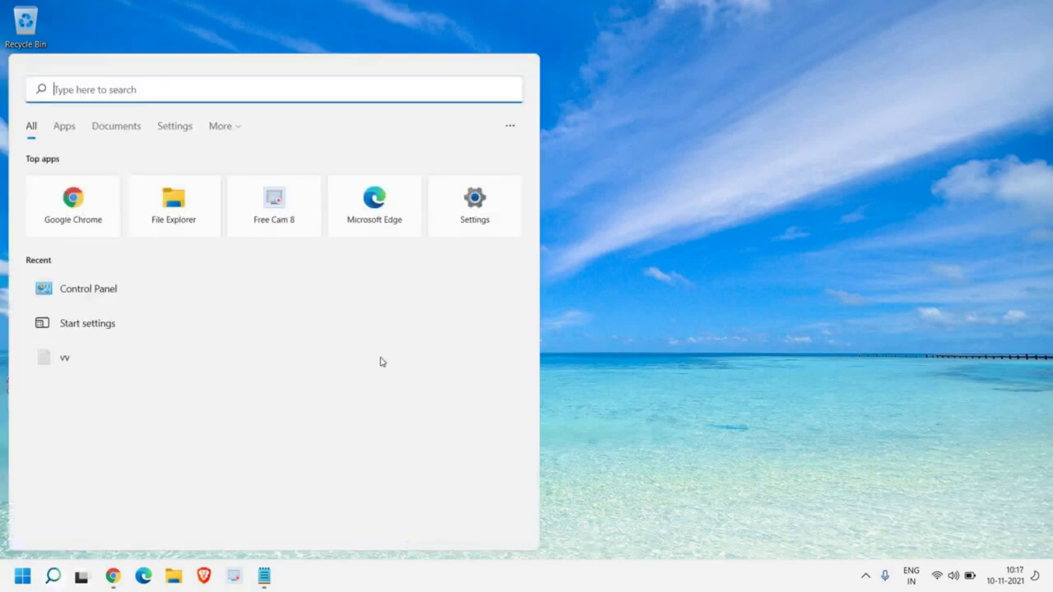
{"action": "type", "text": "contr"}
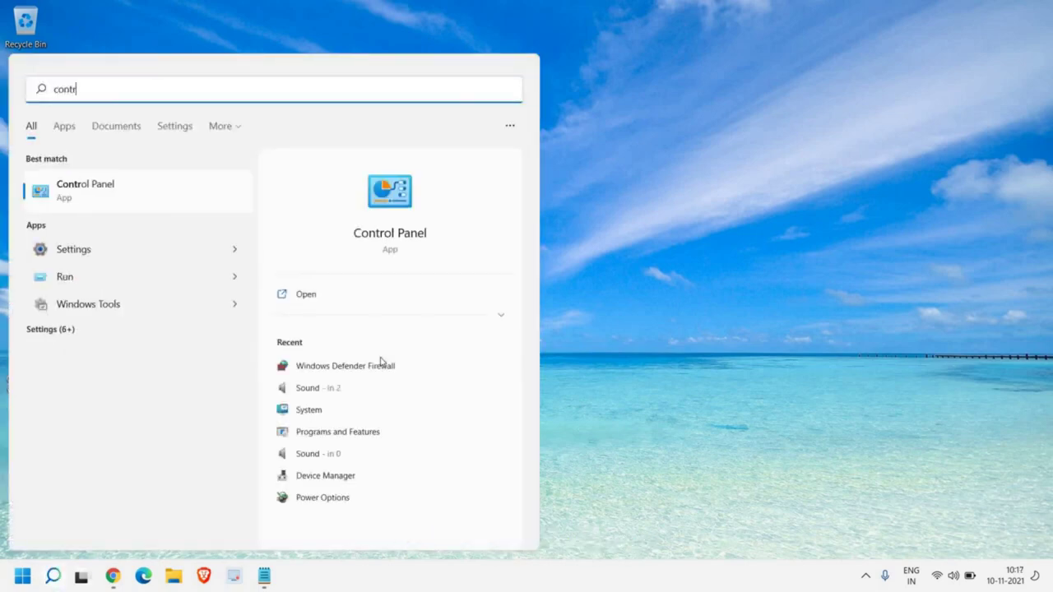
{"action": "left_click", "coordinate": [120, 191]}
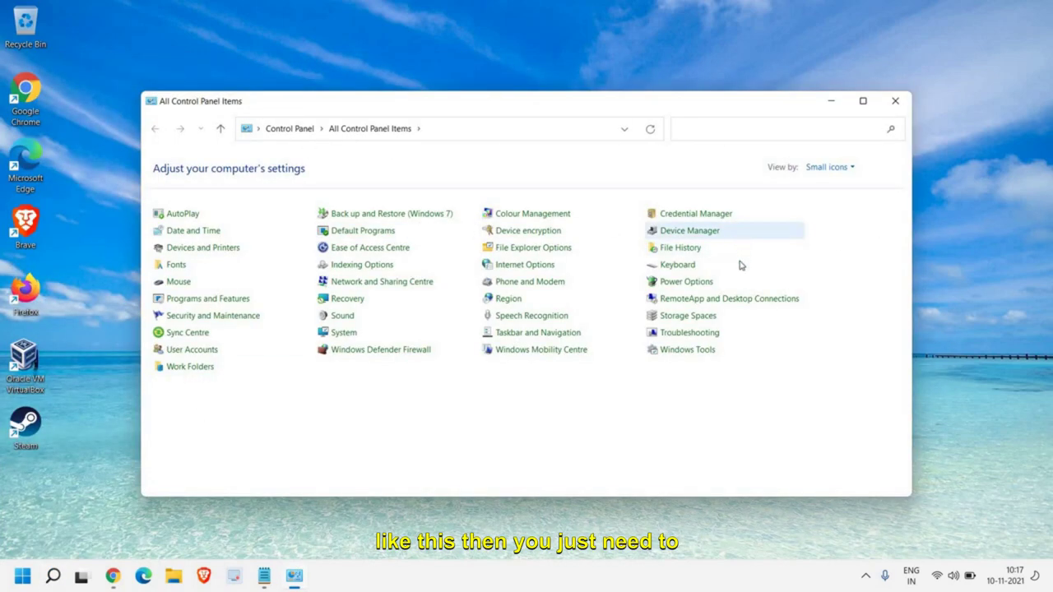
{"action": "left_click", "coordinate": [829, 167]}
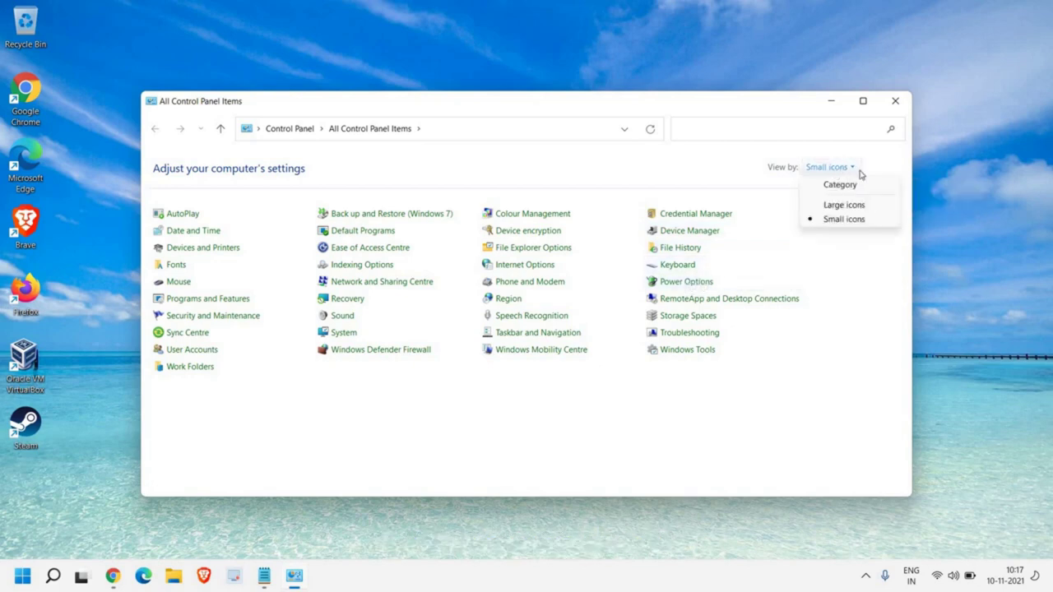
{"action": "left_click", "coordinate": [854, 255]}
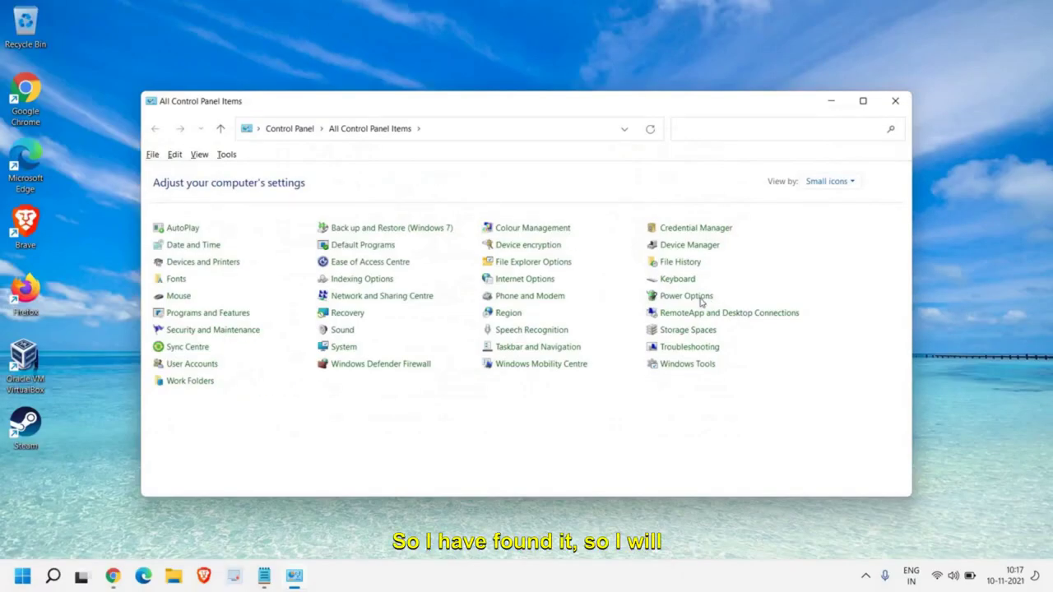
{"action": "left_click", "coordinate": [695, 282]}
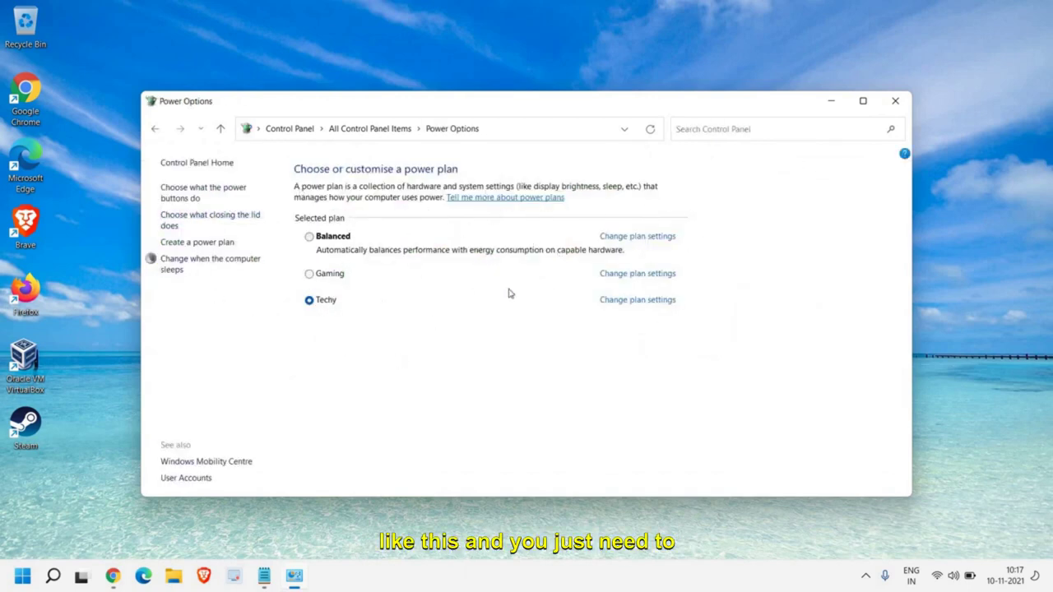
- Check the Techy power plan and the page defining what the power buttons do, and close the window
{"action": "left_click", "coordinate": [628, 302]}
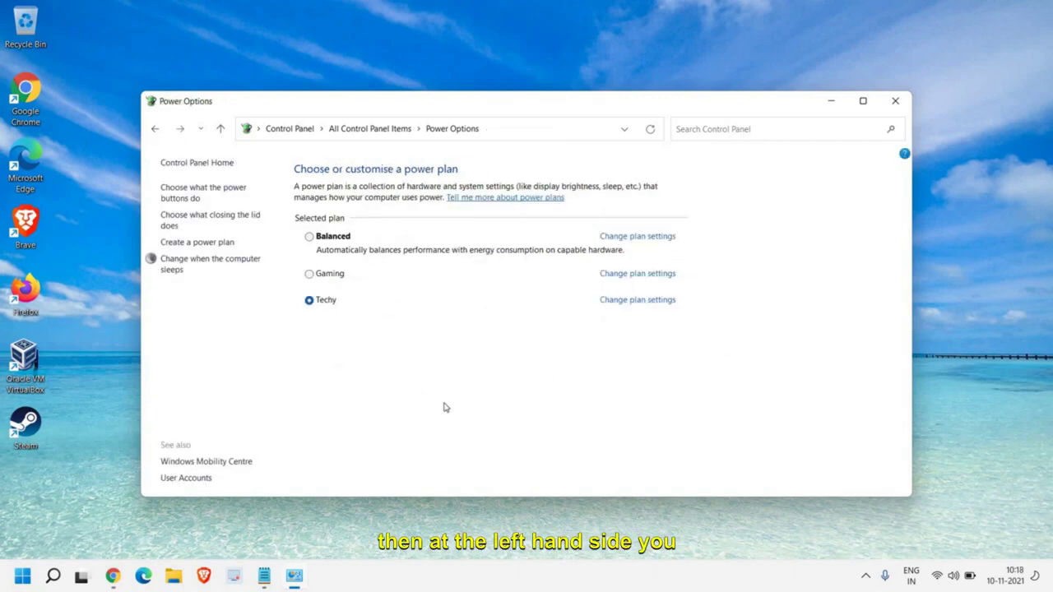
{"action": "key", "text": "alt"}
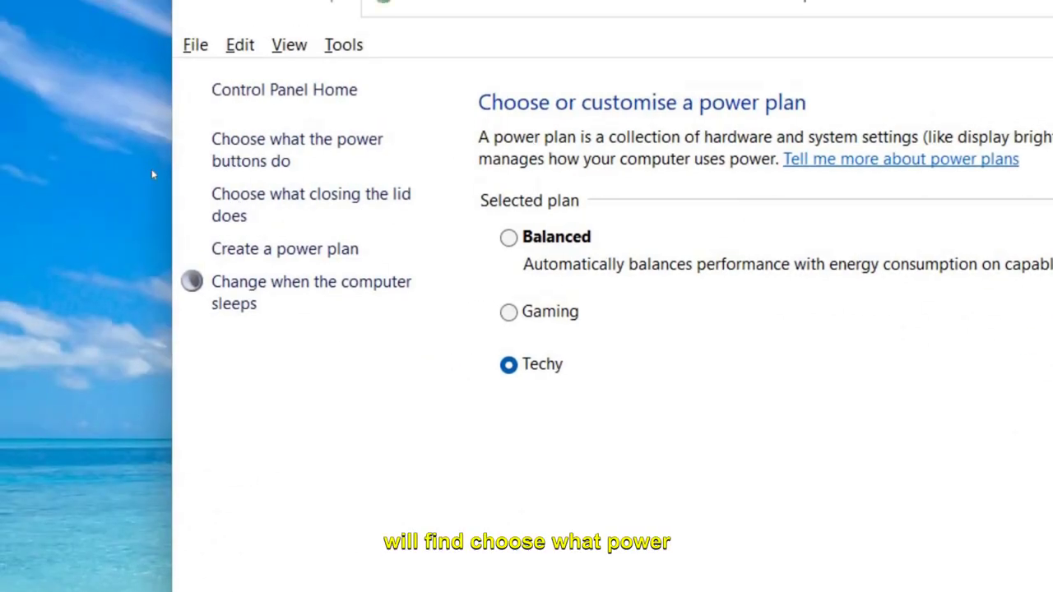
{"action": "key", "text": "alt"}
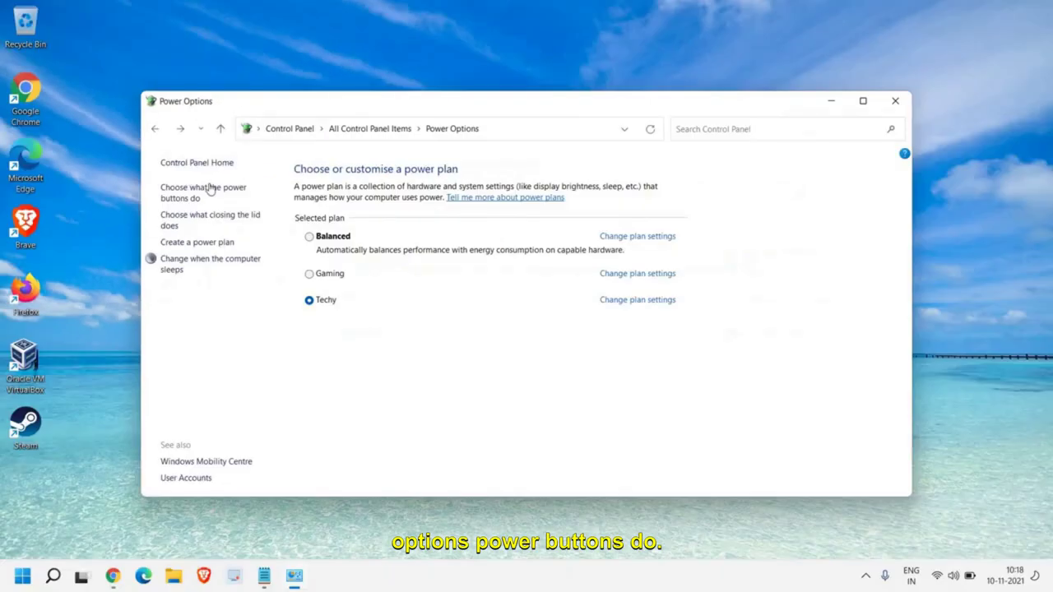
{"action": "left_click", "coordinate": [205, 192]}
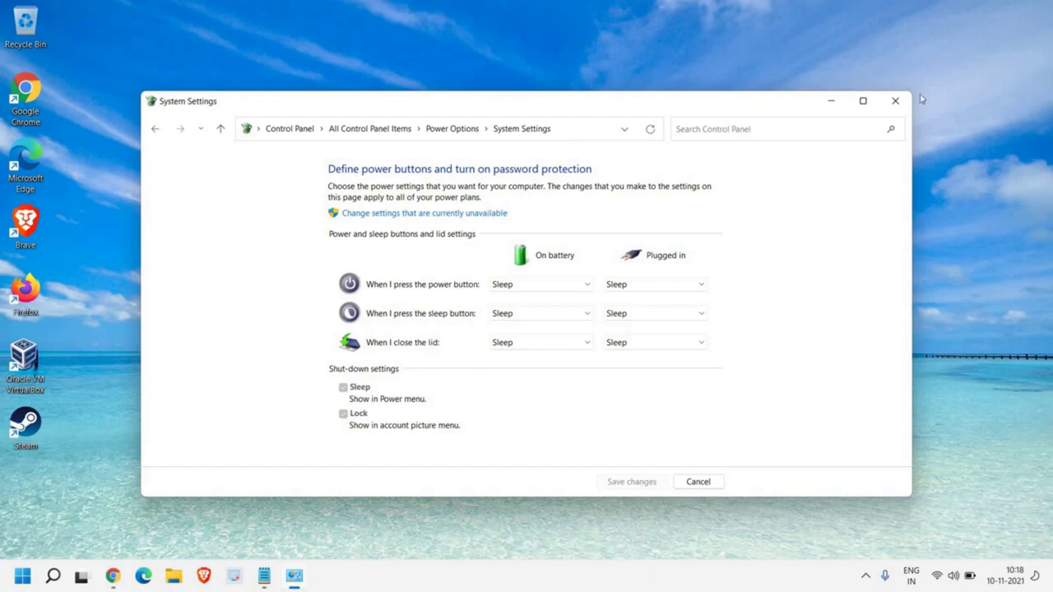
{"action": "left_click", "coordinate": [894, 102]}
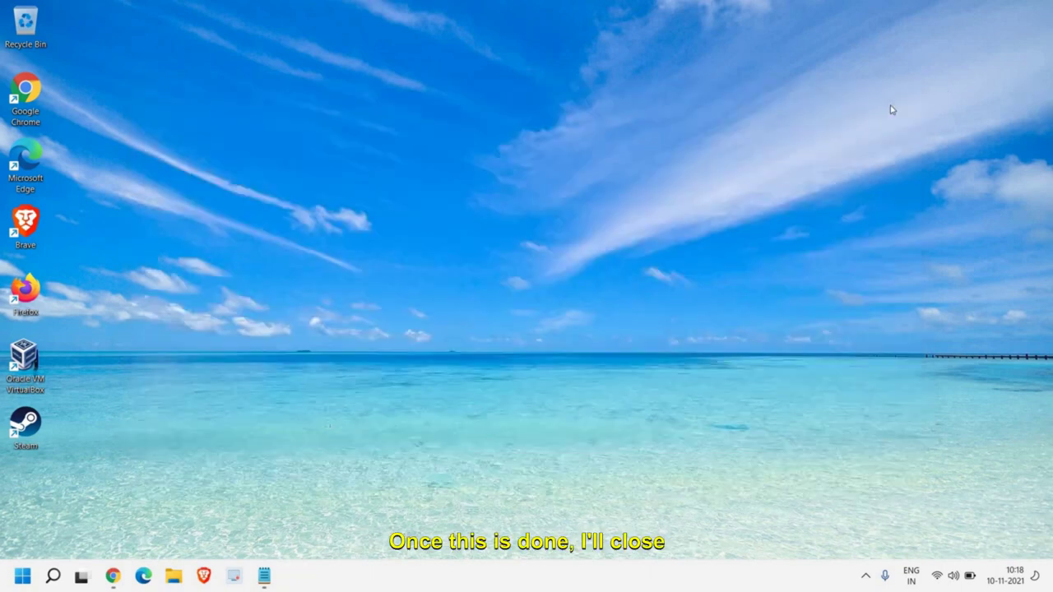
- Open Task Manager and show its list of startup programs
{"action": "right_click", "coordinate": [22, 579]}
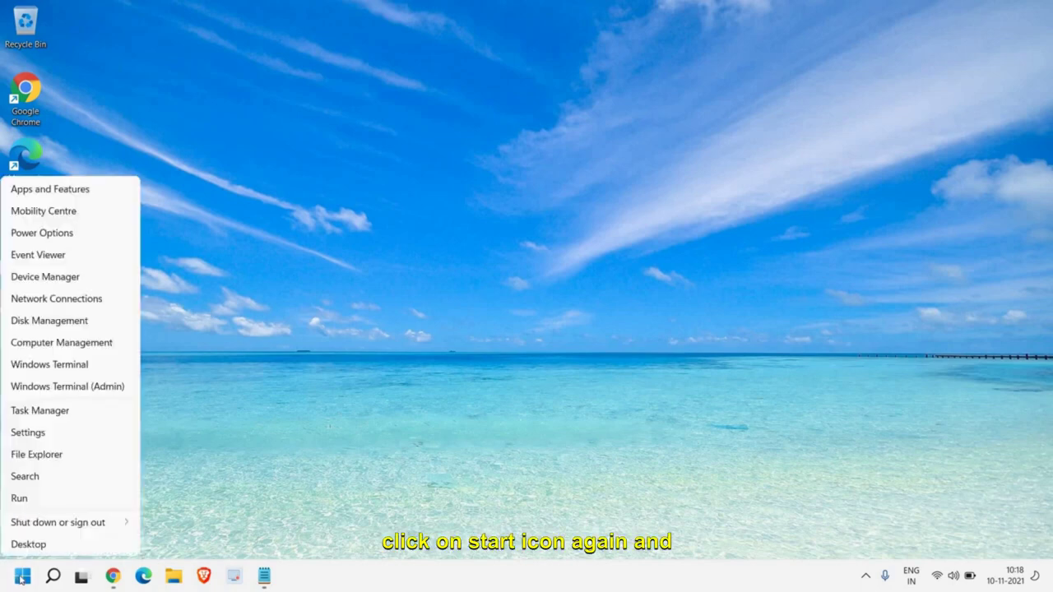
{"action": "left_click", "coordinate": [26, 417]}
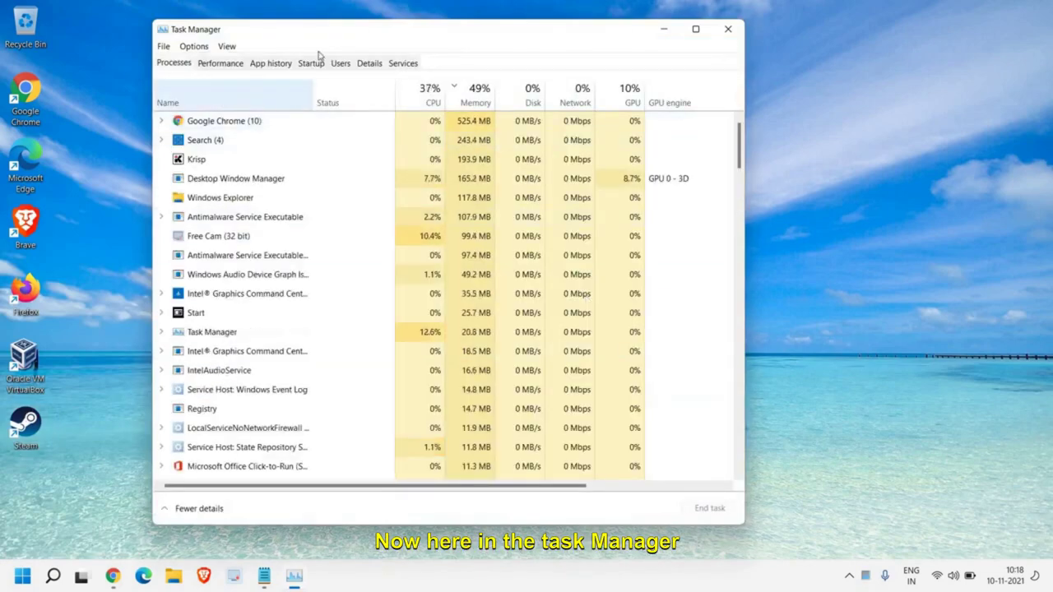
{"action": "left_click", "coordinate": [313, 63]}
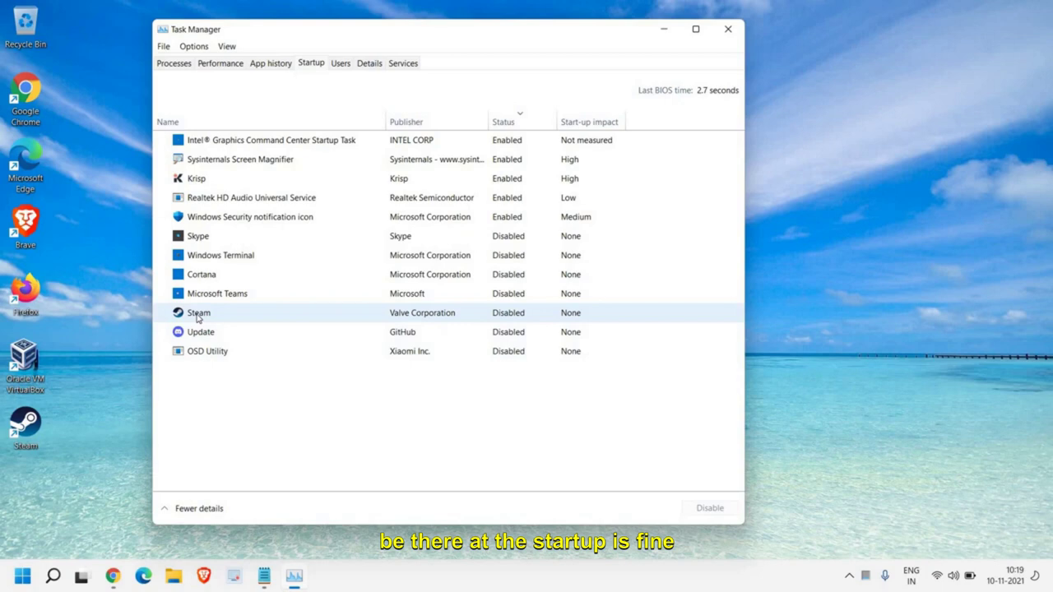
- Check the available startup action for Cortana in the startup list and close Task Manager
{"action": "right_click", "coordinate": [217, 277]}
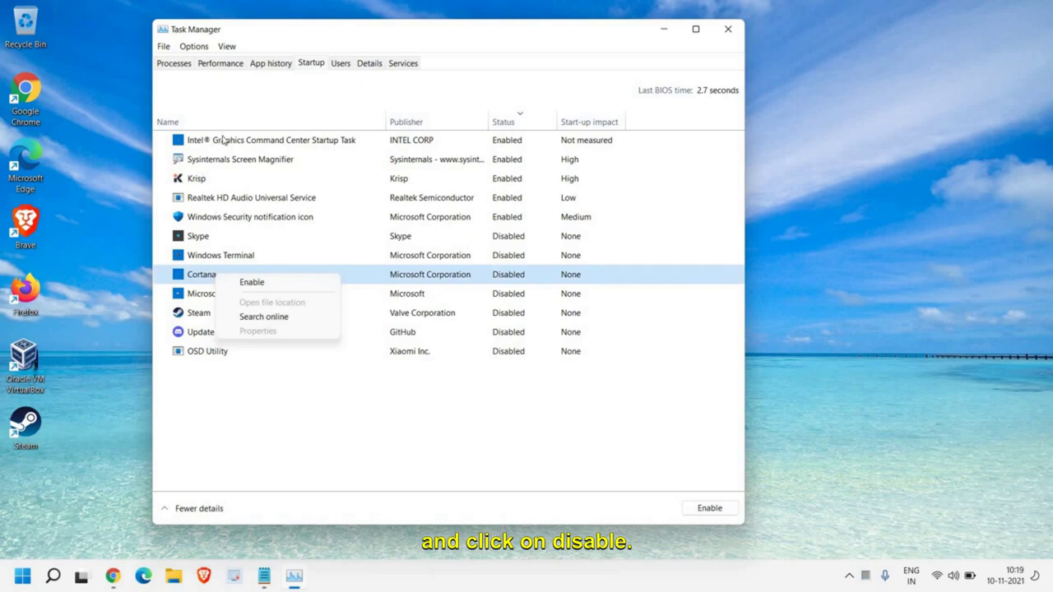
{"action": "left_click", "coordinate": [246, 313]}
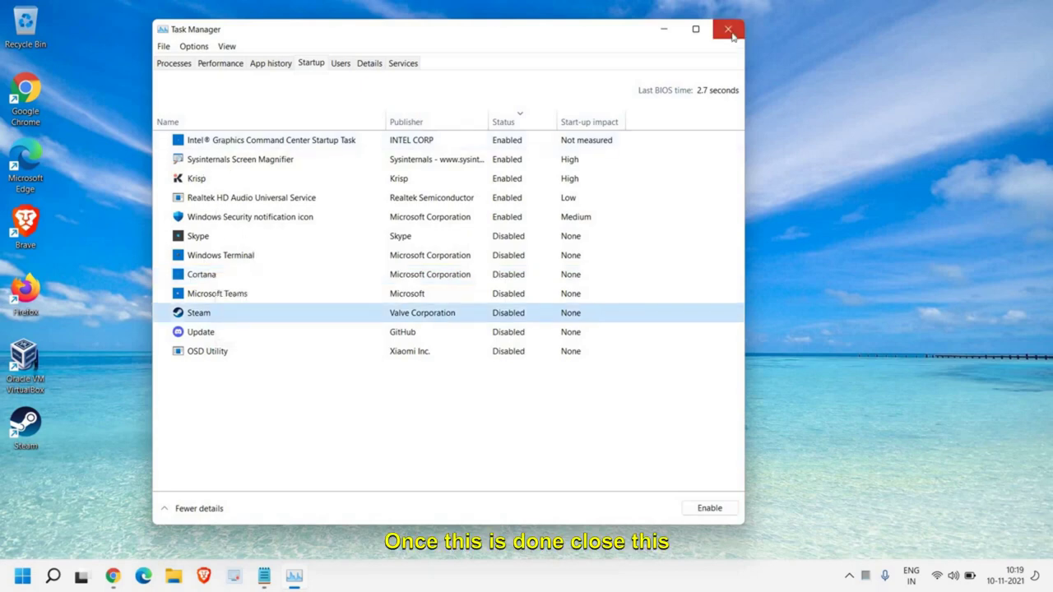
{"action": "left_click", "coordinate": [728, 30]}
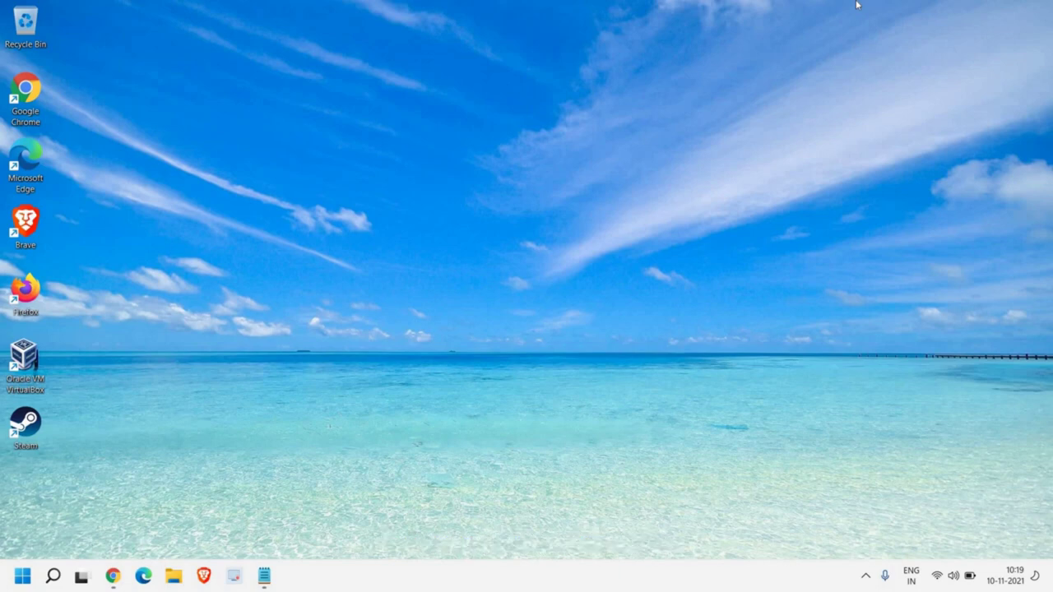
- Launch Disk Clean-up for the Windows (C:) drive by running the cleanmgr command
{"action": "key", "text": "super+r"}
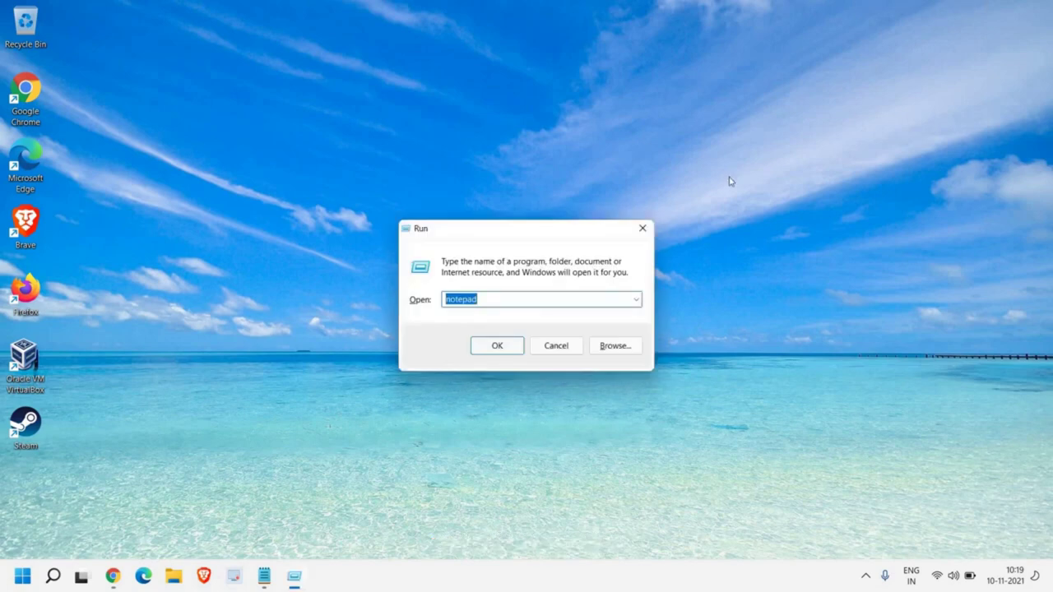
{"action": "type", "text": "cl"}
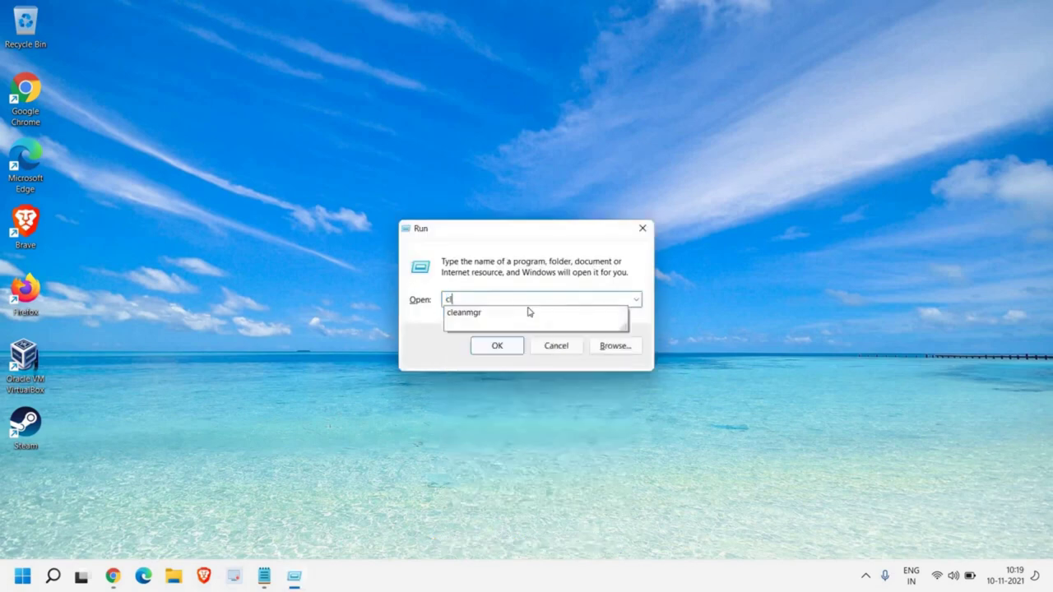
{"action": "type", "text": "eanmgr"}
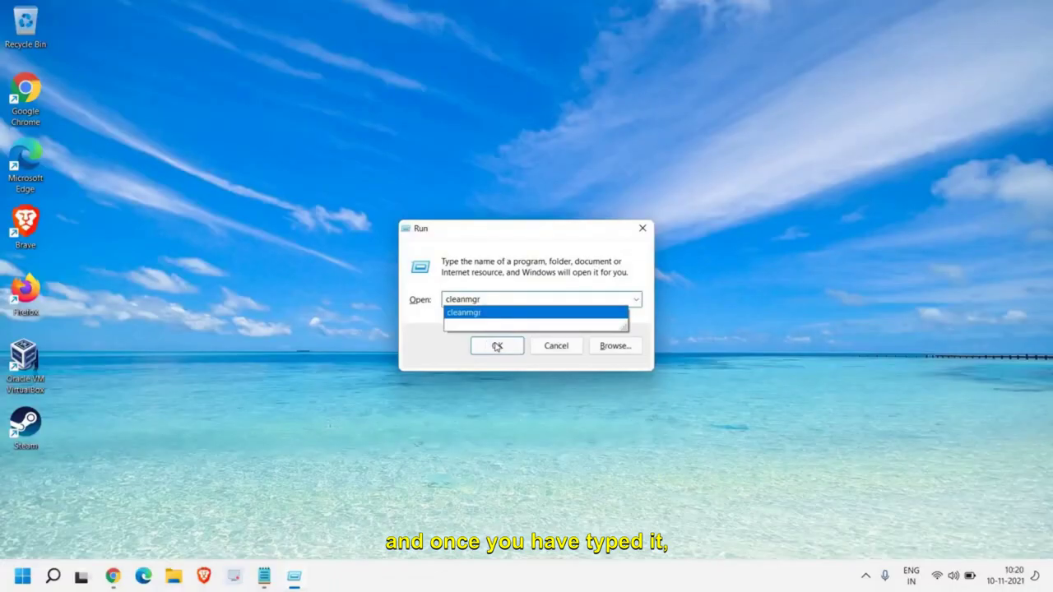
{"action": "left_click", "coordinate": [497, 346]}
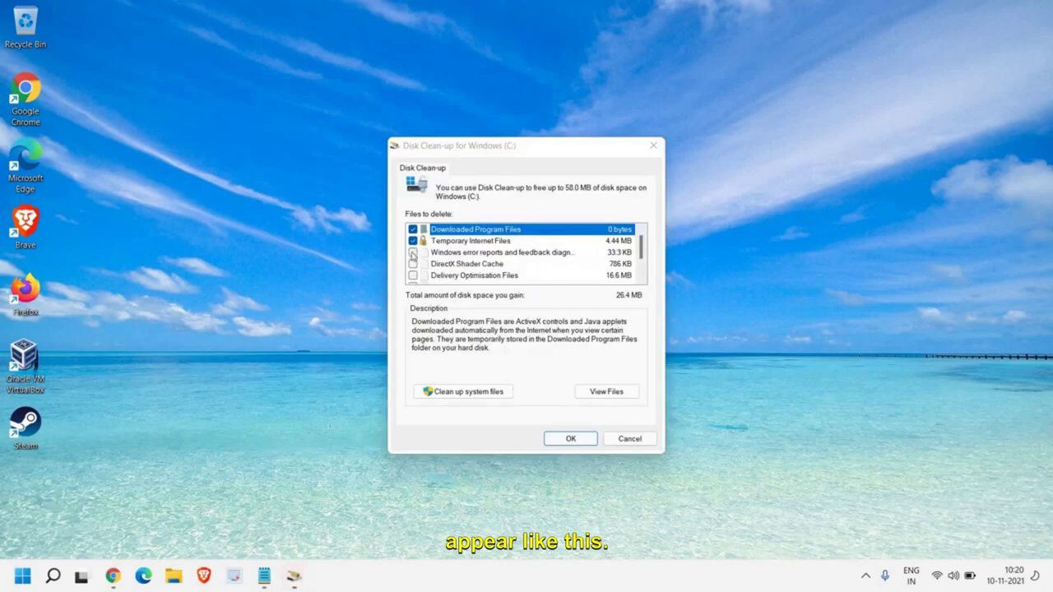
- Mark Windows error reports, DirectX Shader Cache, Delivery Optimisation Files, Recycle Bin and Temporary files for deletion as well
{"action": "left_click", "coordinate": [413, 252]}
{"action": "left_click", "coordinate": [413, 264]}
{"action": "left_click", "coordinate": [414, 274]}
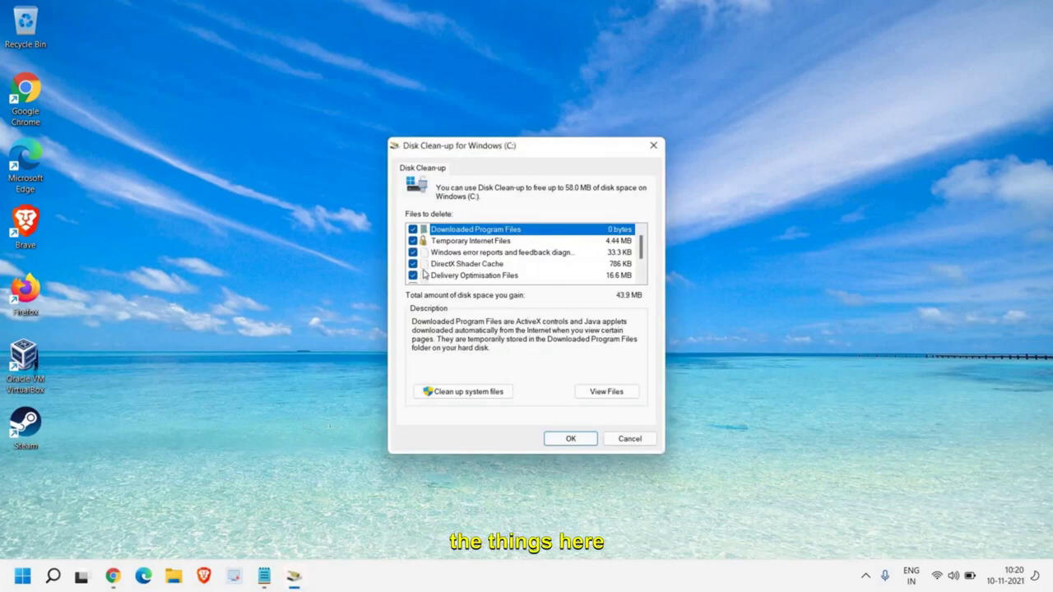
{"action": "scroll", "coordinate": [424, 274], "scroll_direction": "down", "scroll_amount": 1}
{"action": "left_click", "coordinate": [413, 263]}
{"action": "left_click", "coordinate": [413, 252]}
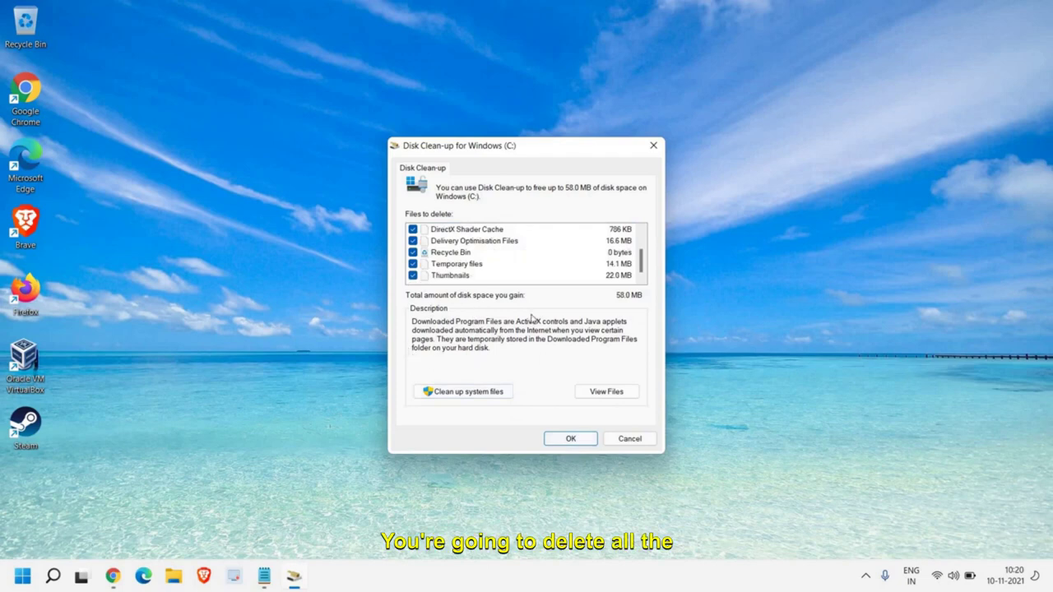
- Check the marked file categories, start the clean-up and confirm permanently deleting the files
{"action": "scroll", "coordinate": [498, 257], "scroll_direction": "up", "scroll_amount": 1}
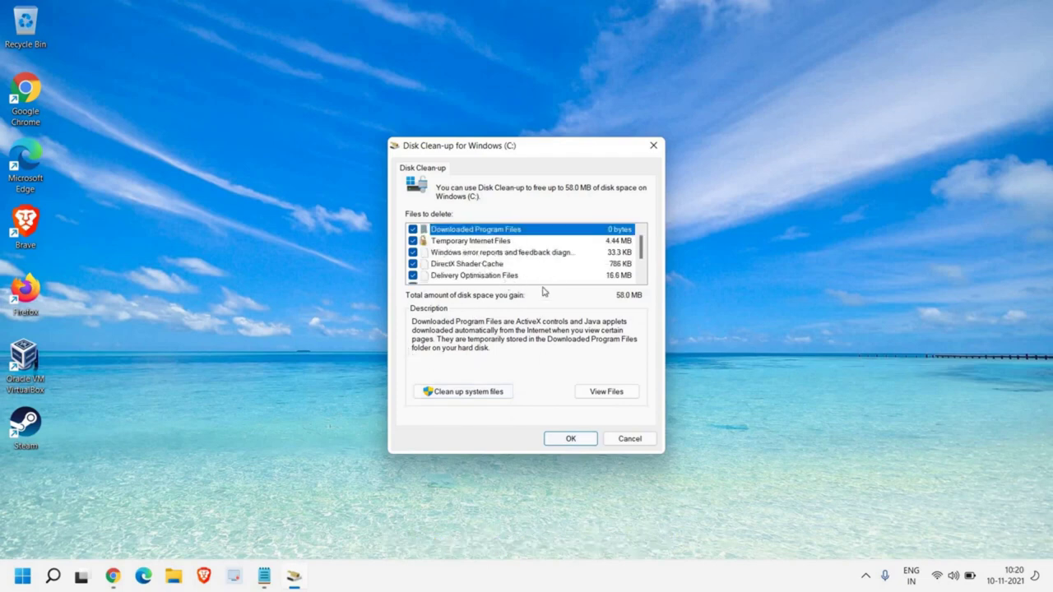
{"action": "scroll", "coordinate": [591, 278], "scroll_direction": "down", "scroll_amount": 1}
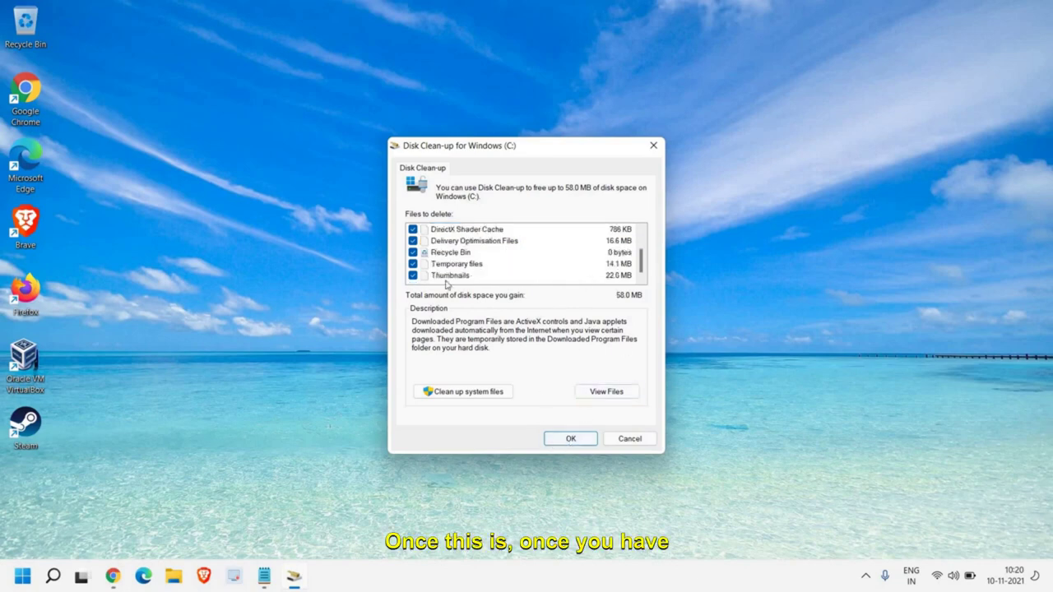
{"action": "left_click", "coordinate": [578, 442]}
{"action": "left_click", "coordinate": [548, 296]}
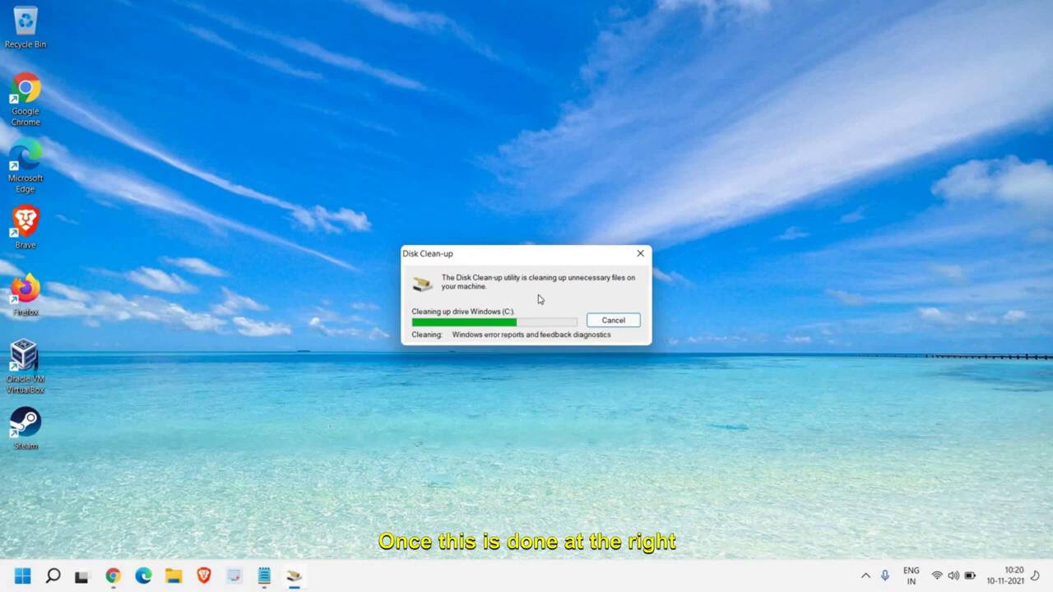
- Start a quick scan under Virus & threat protection in Windows Security and minimise the window while it runs
{"action": "left_click", "coordinate": [868, 578]}
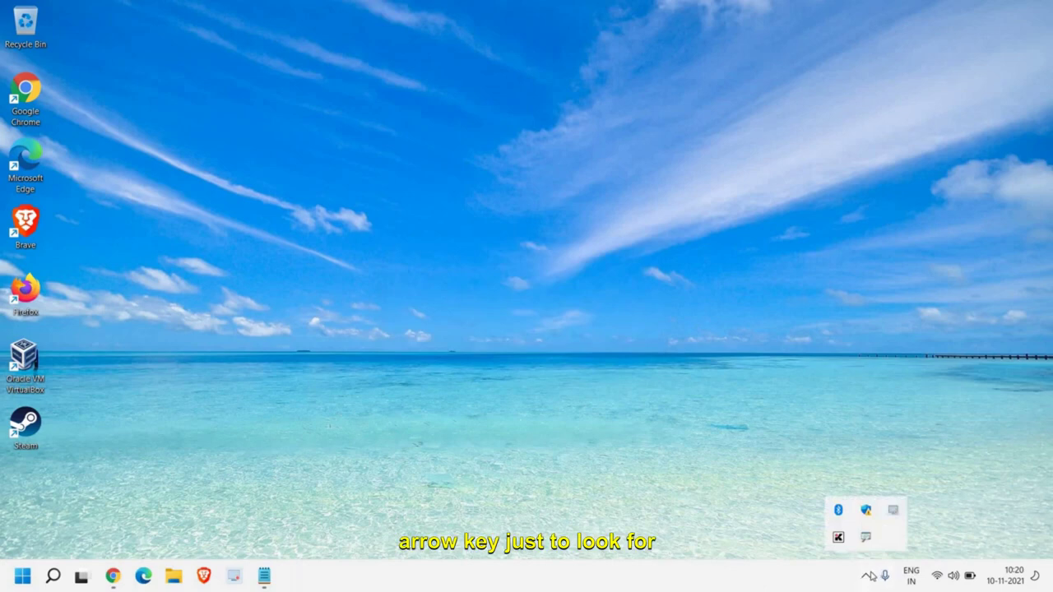
{"action": "left_click", "coordinate": [868, 511]}
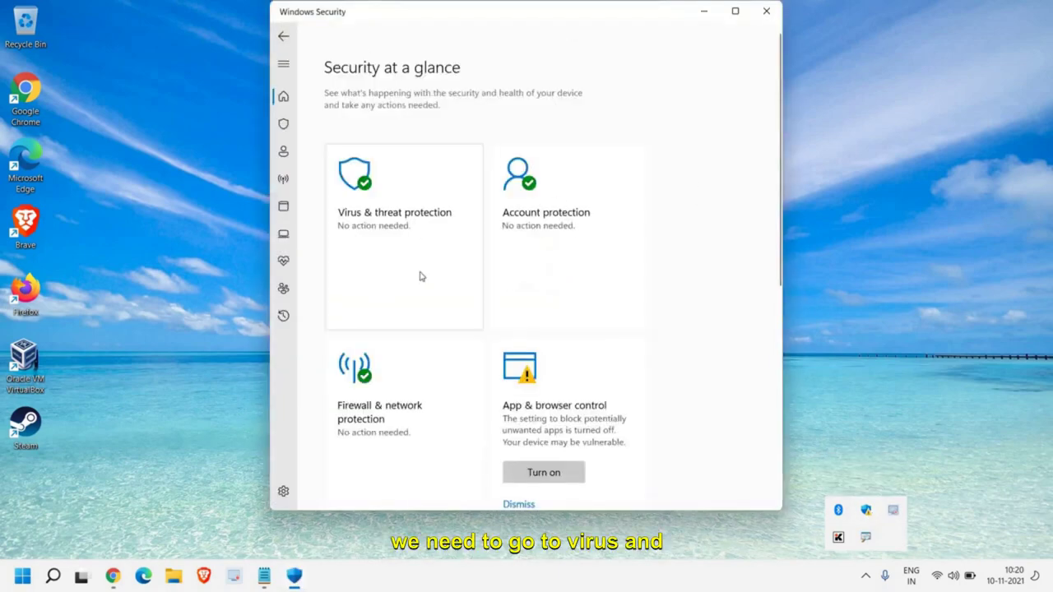
{"action": "left_click", "coordinate": [376, 224]}
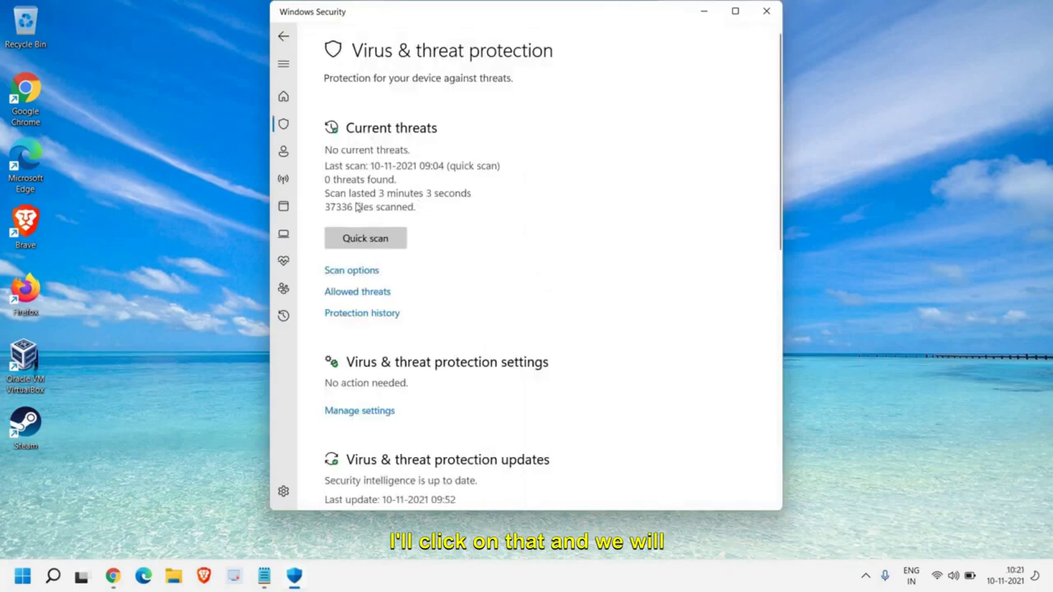
{"action": "left_click", "coordinate": [380, 247]}
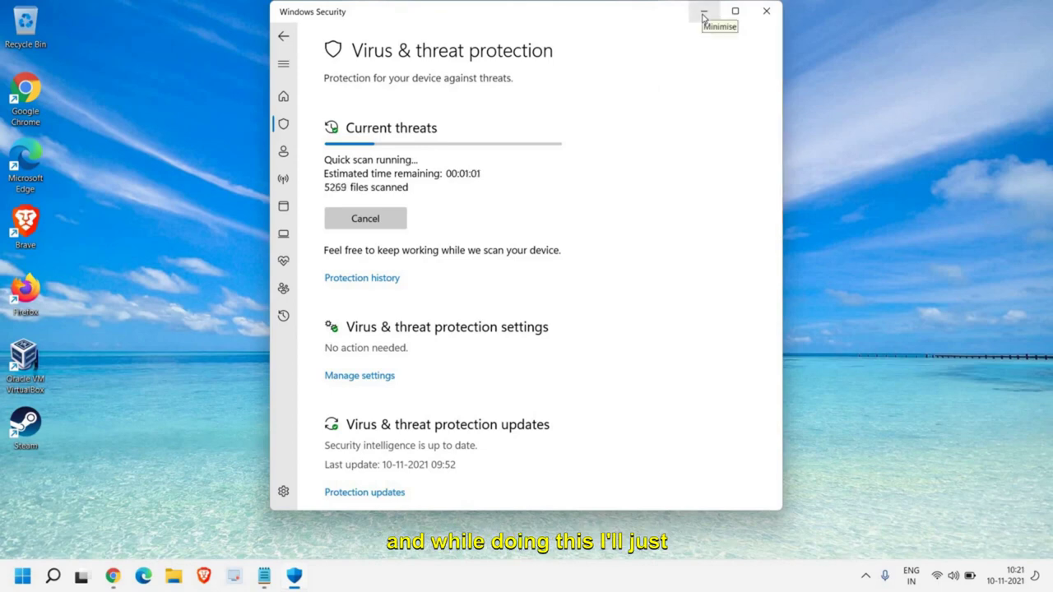
{"action": "left_click", "coordinate": [703, 18]}
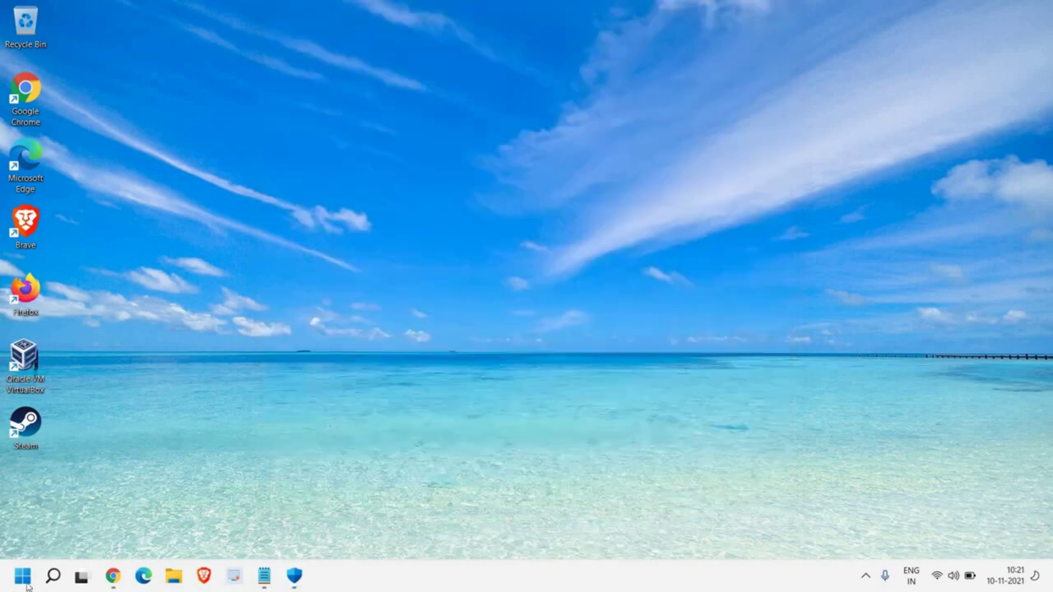
- Open Command Prompt as administrator and run the system file check with sfc /scannow
{"action": "left_click", "coordinate": [53, 576]}
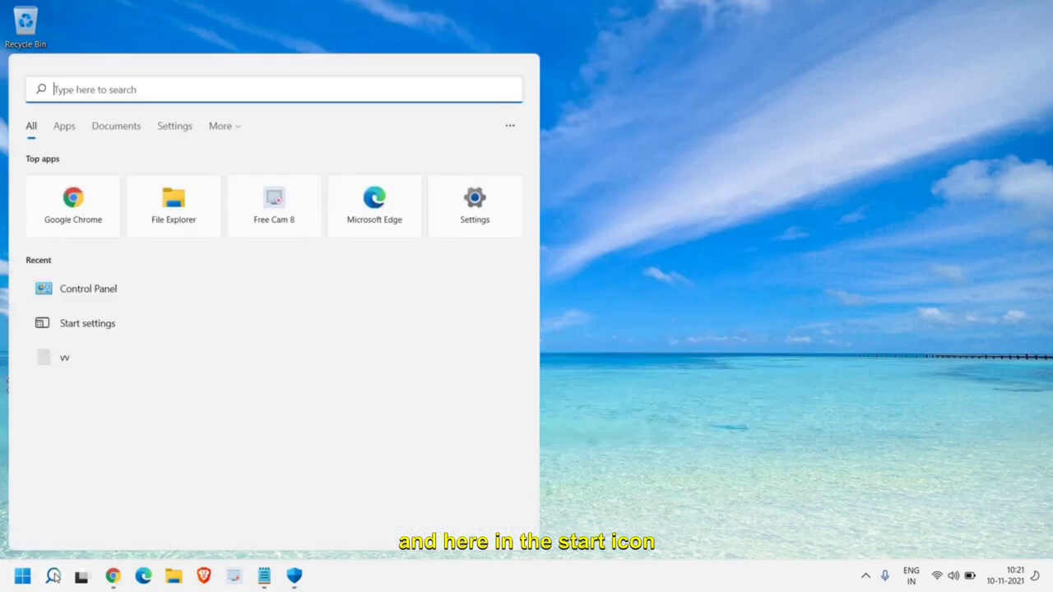
{"action": "type", "text": "cmd"}
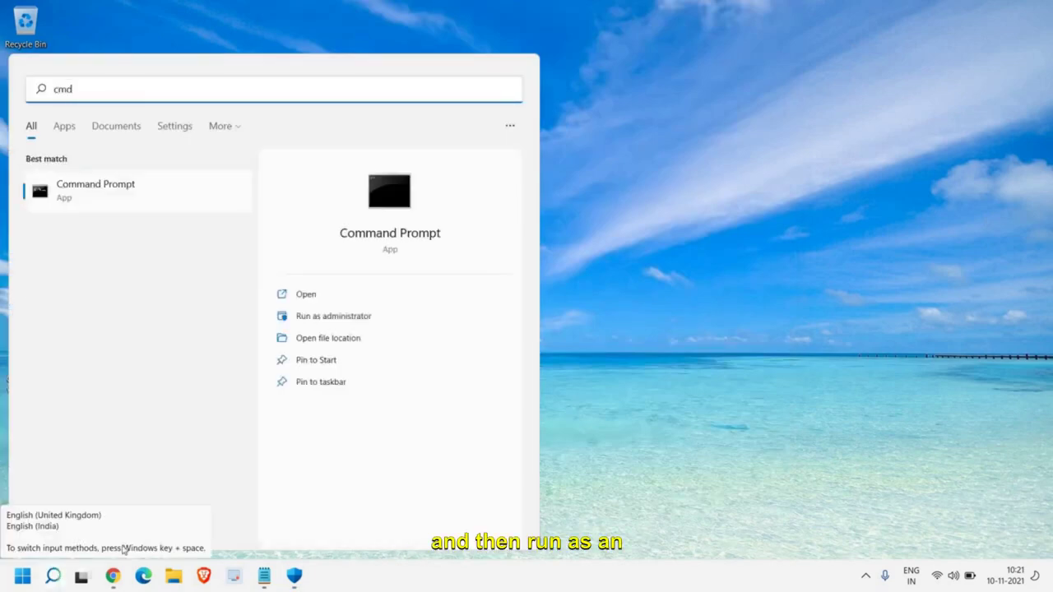
{"action": "left_click", "coordinate": [345, 318]}
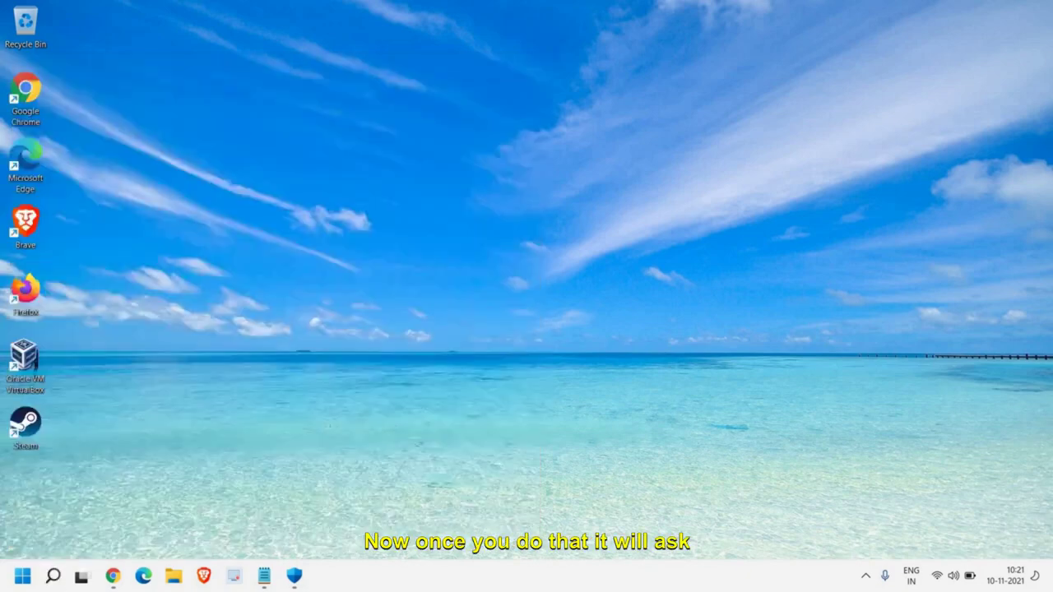
{"action": "left_click", "coordinate": [466, 398]}
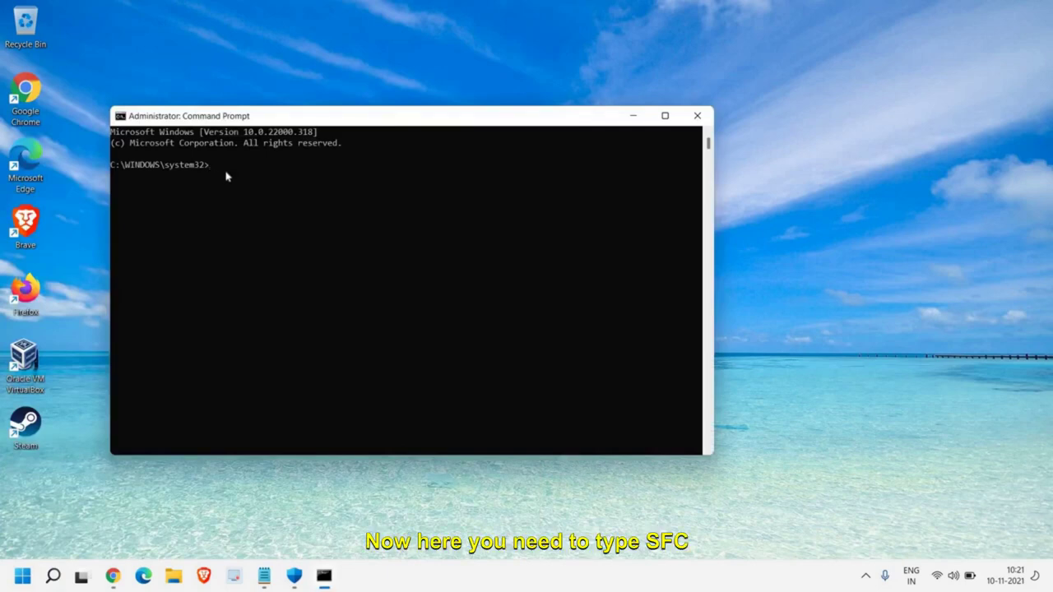
{"action": "type", "text": "sfc /scannow"}
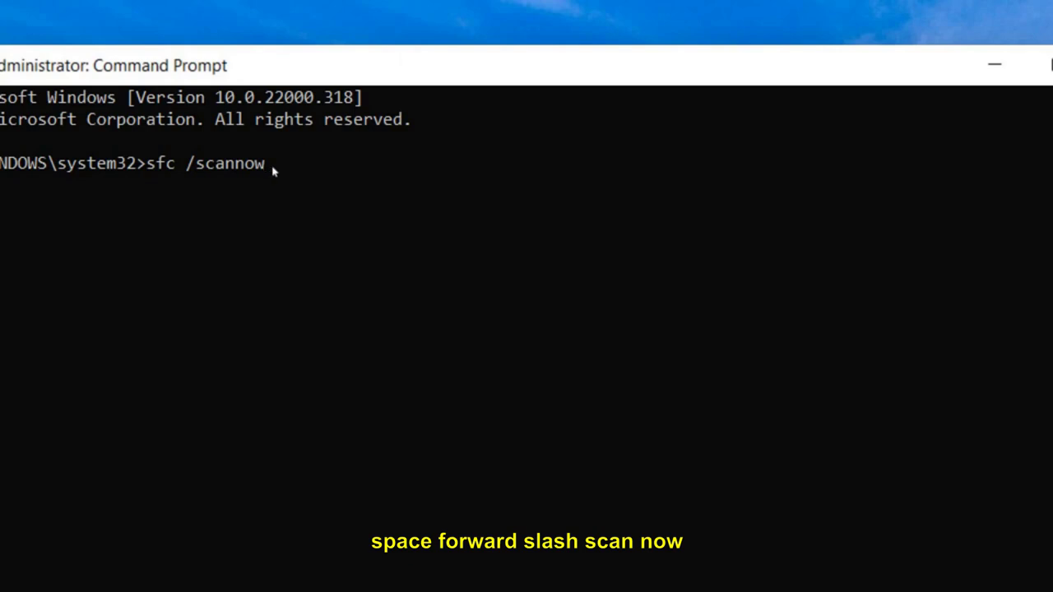
{"action": "key", "text": "Return"}
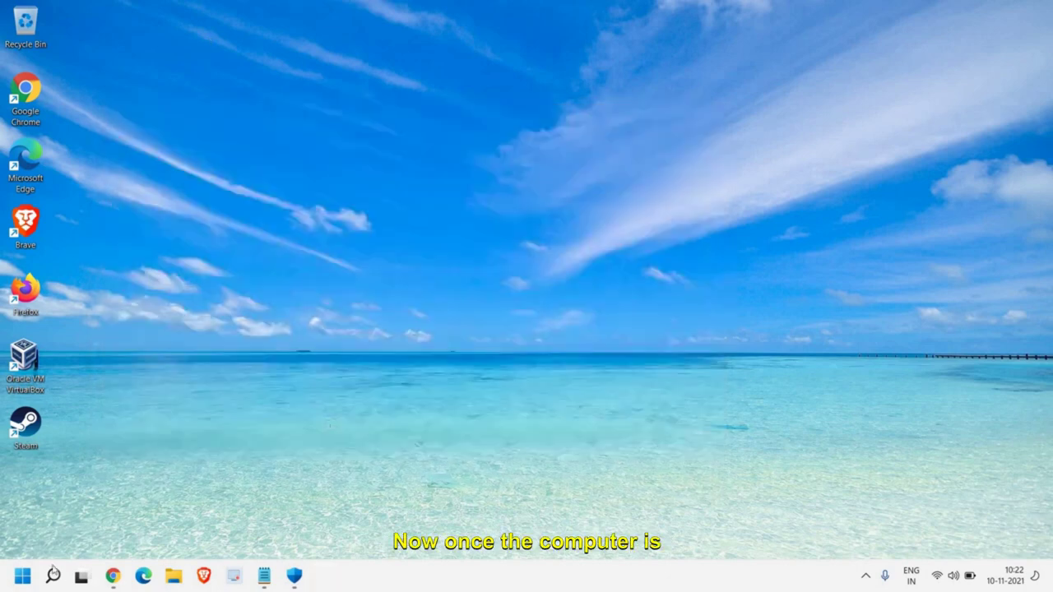
- Open a new Command Prompt as administrator and move its window clear of the desktop icons
{"action": "mouse_move", "coordinate": [55, 577]}
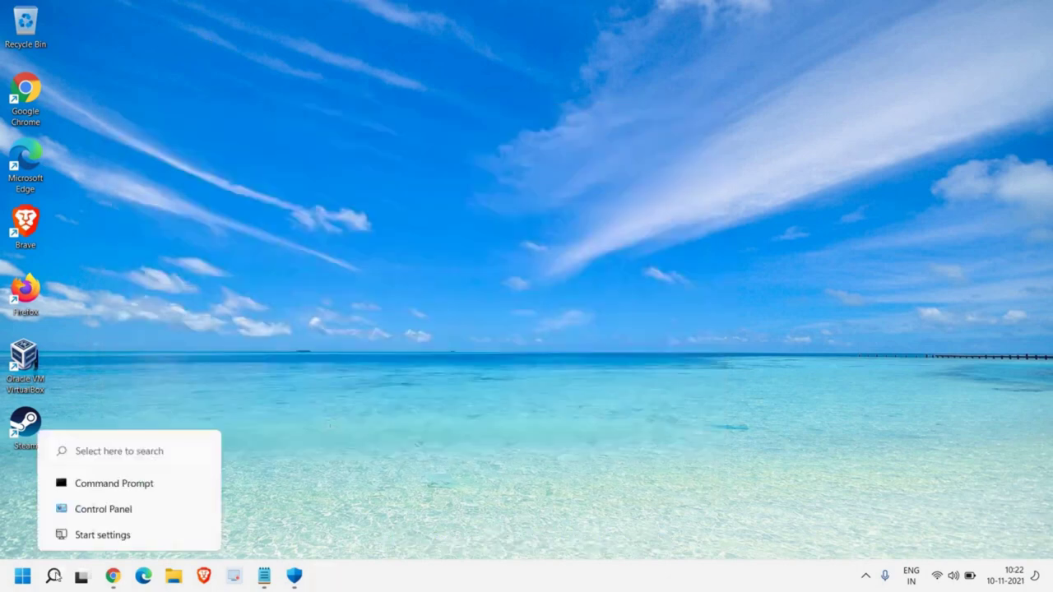
{"action": "left_click", "coordinate": [55, 577]}
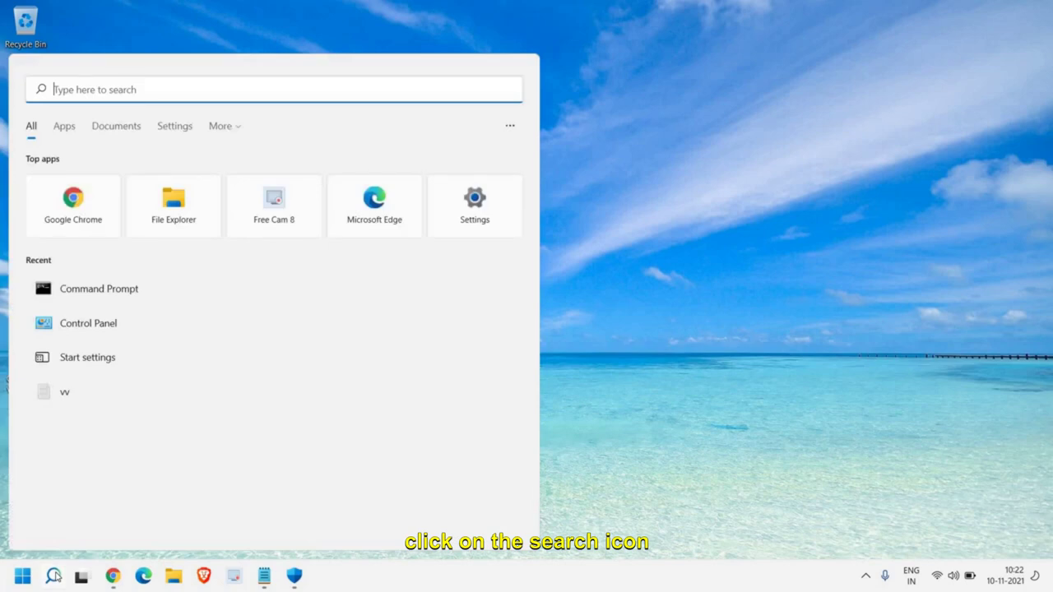
{"action": "type", "text": "cmd"}
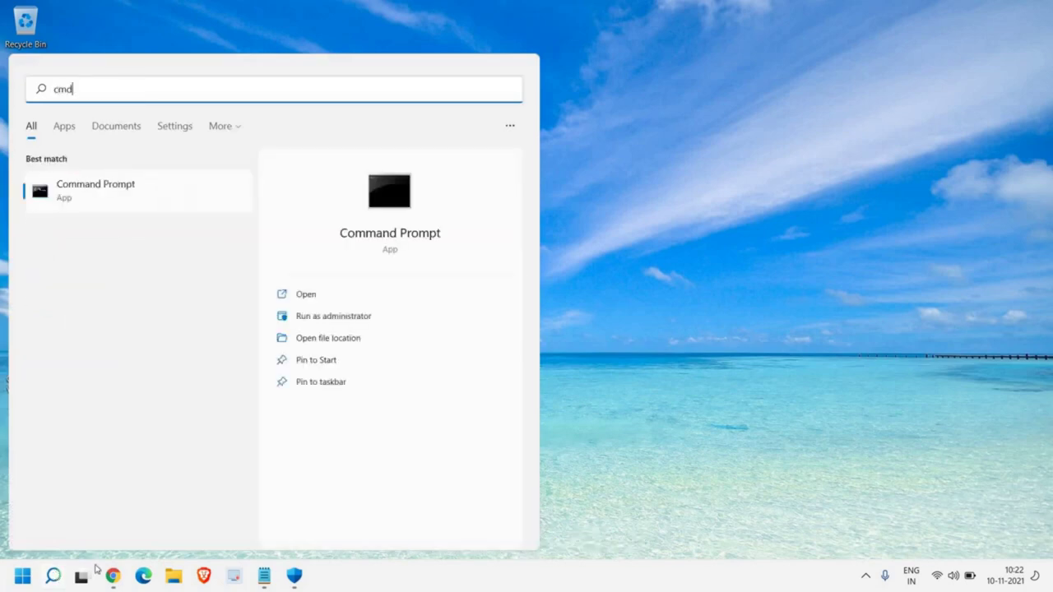
{"action": "left_click", "coordinate": [333, 316]}
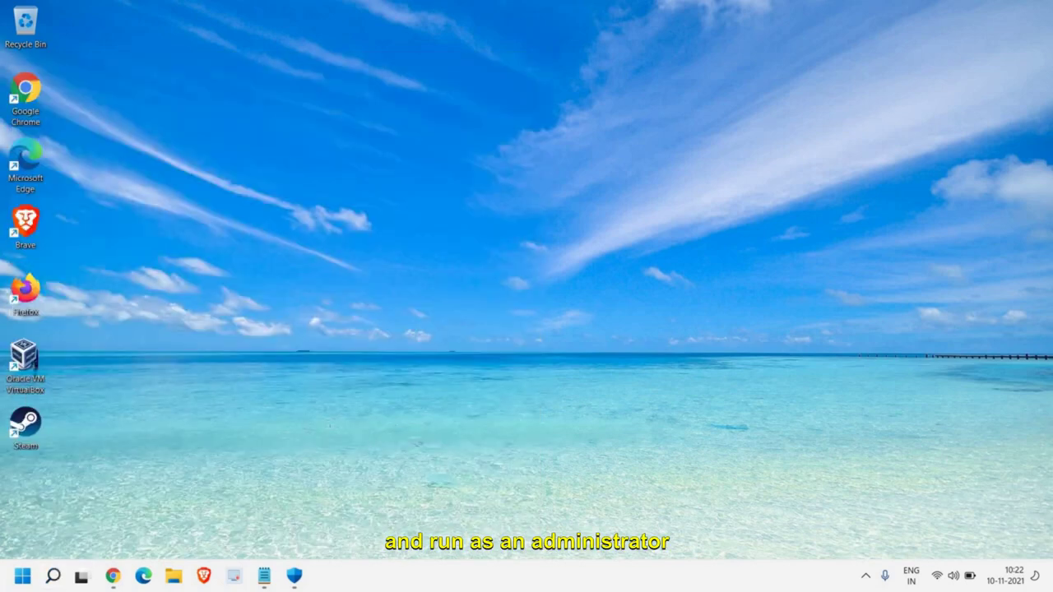
{"action": "left_click", "coordinate": [491, 394]}
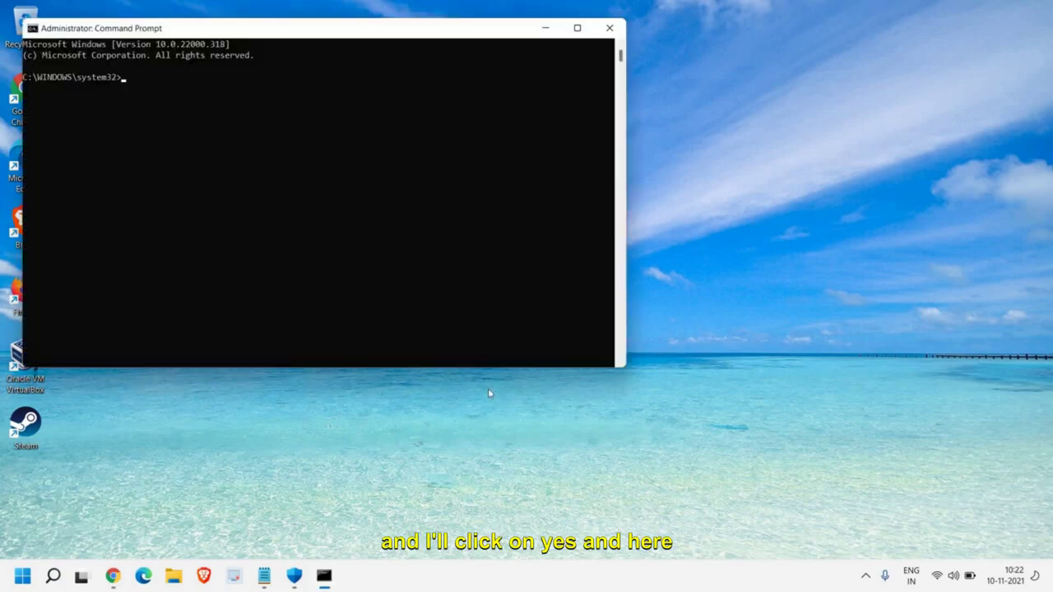
{"action": "left_click_drag", "start_coordinate": [301, 36], "coordinate": [377, 94]}
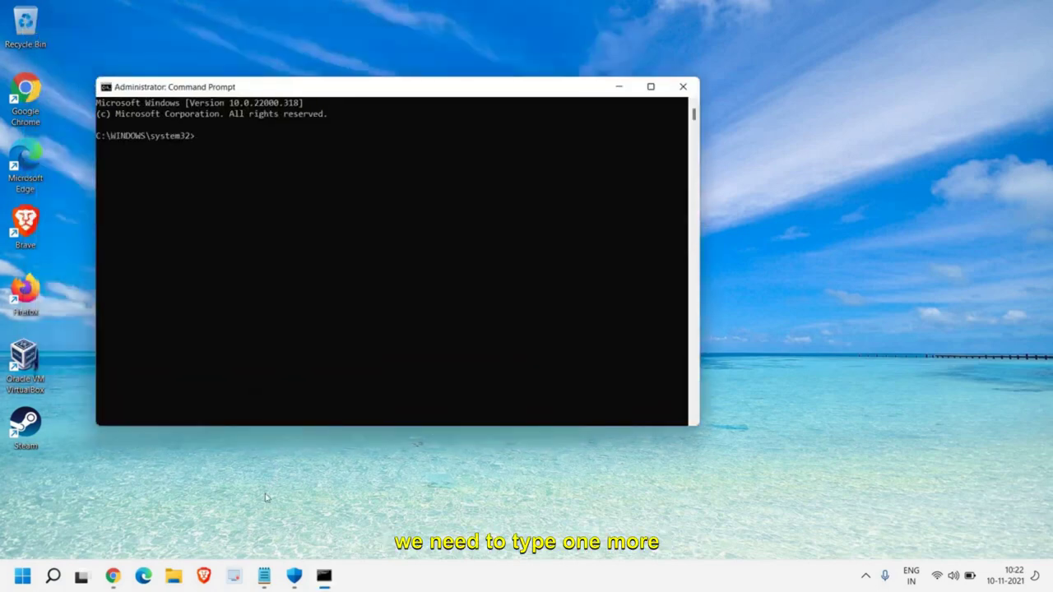
- Copy DISM /Online /Cleanup-Image /RestoreHealth from the untitled Notepad note and run it in the administrator Command Prompt
{"action": "mouse_move", "coordinate": [263, 582]}
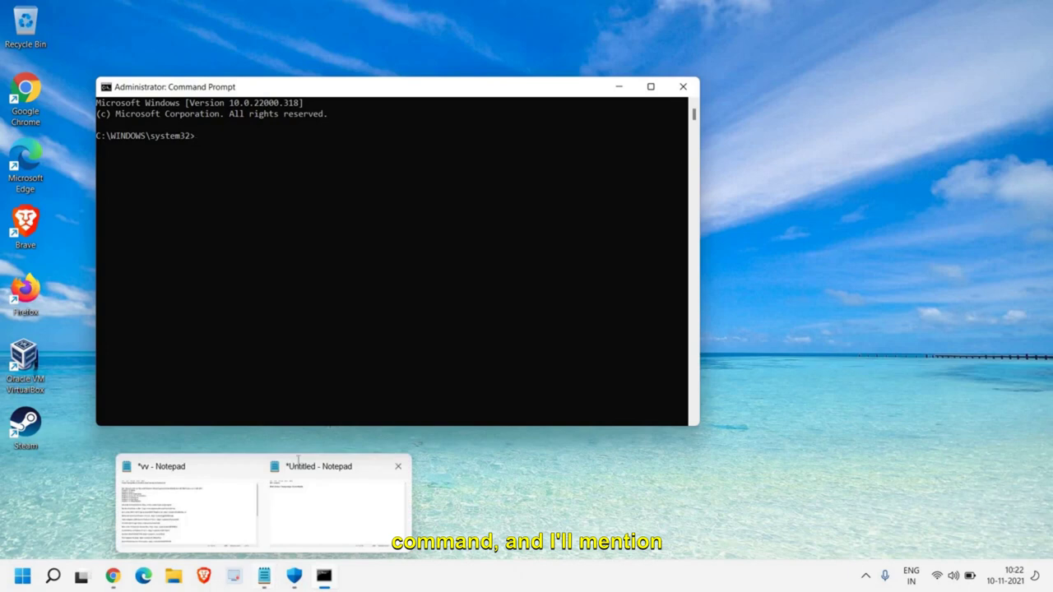
{"action": "left_click", "coordinate": [298, 460]}
{"action": "left_click_drag", "start_coordinate": [288, 148], "coordinate": [96, 148]}
{"action": "key", "text": "ctrl+c"}
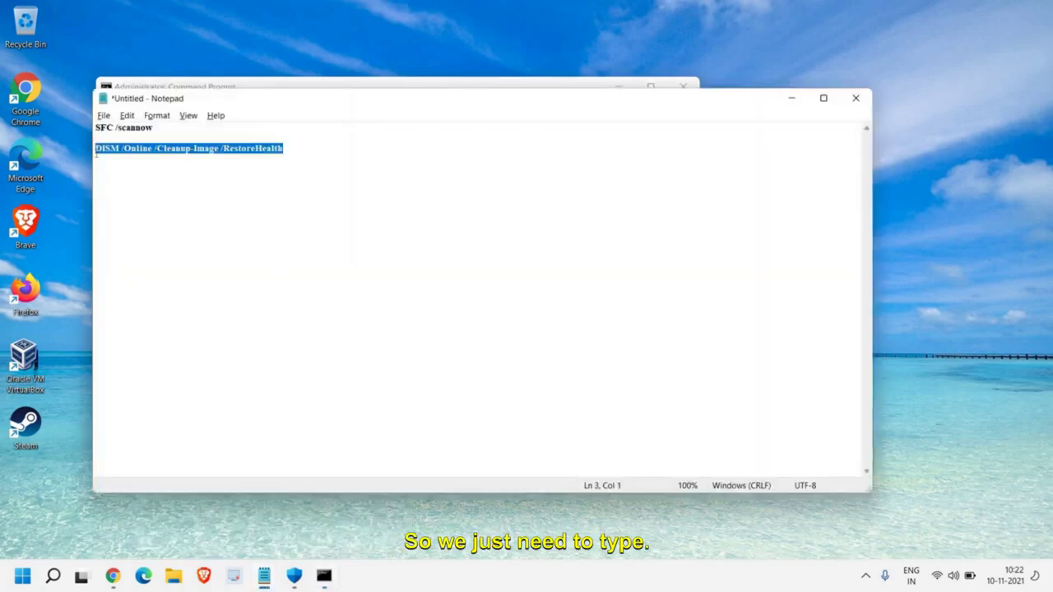
{"action": "key", "text": "alt+Tab"}
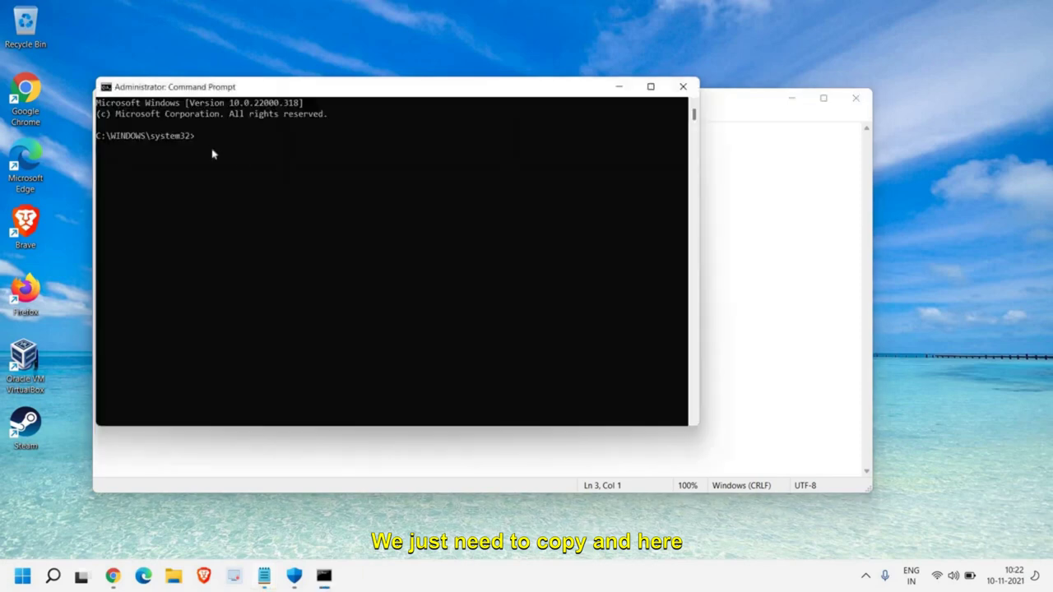
{"action": "left_click", "coordinate": [206, 138]}
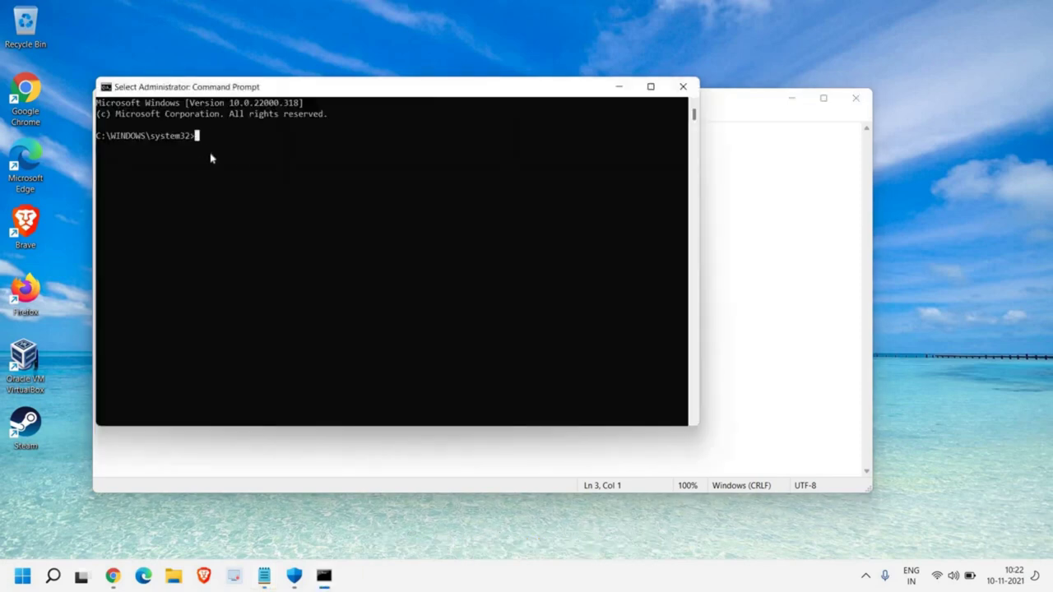
{"action": "key", "text": "ctrl+v"}
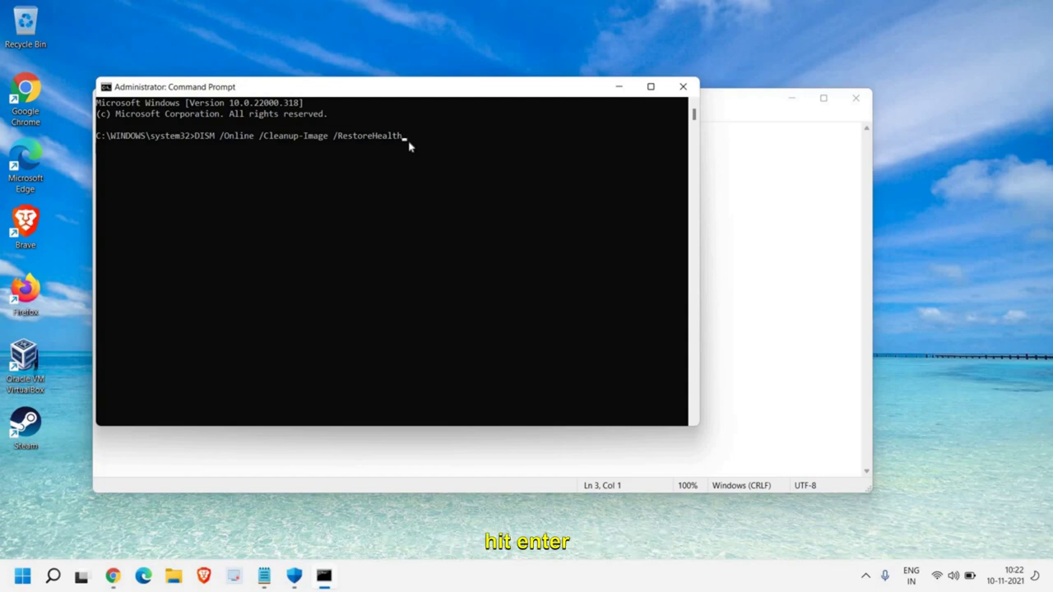
{"action": "key", "text": "Return"}
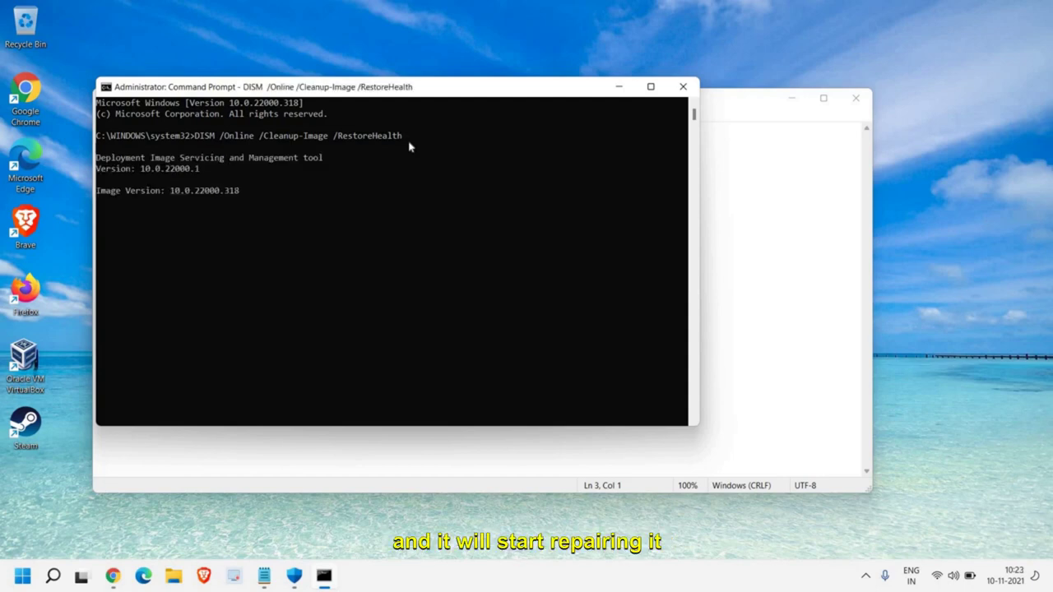
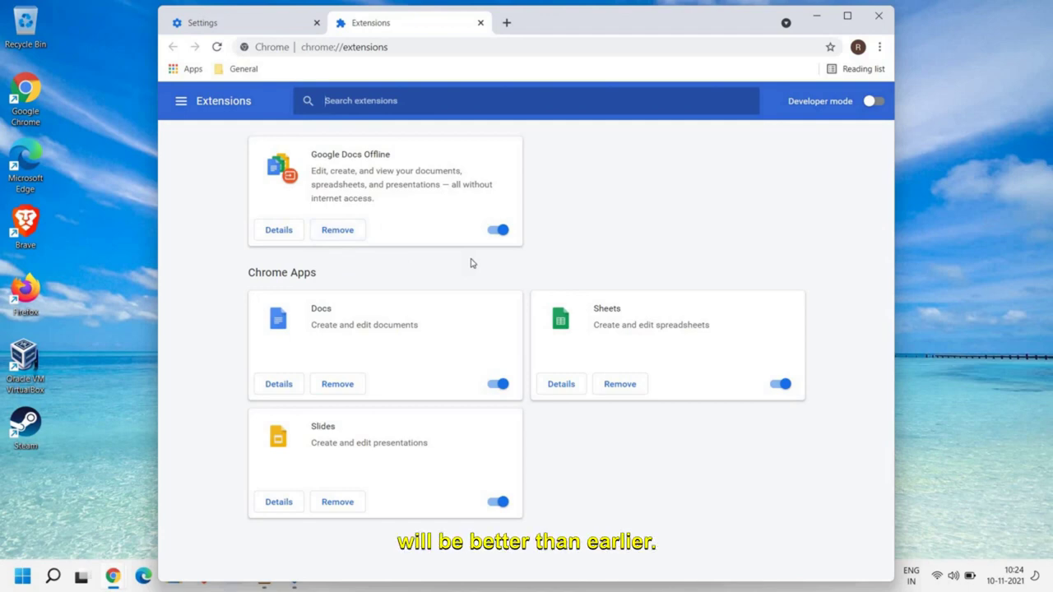
- Go to Chrome's Reset and clean up settings and choose to restore settings to their original defaults
{"action": "left_click", "coordinate": [879, 47]}
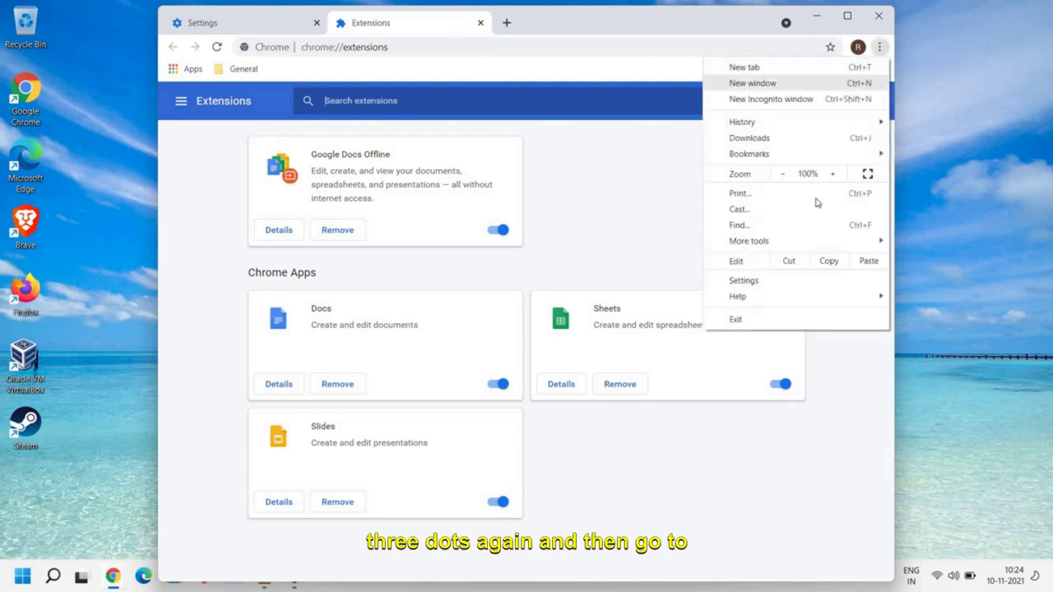
{"action": "left_click", "coordinate": [764, 280]}
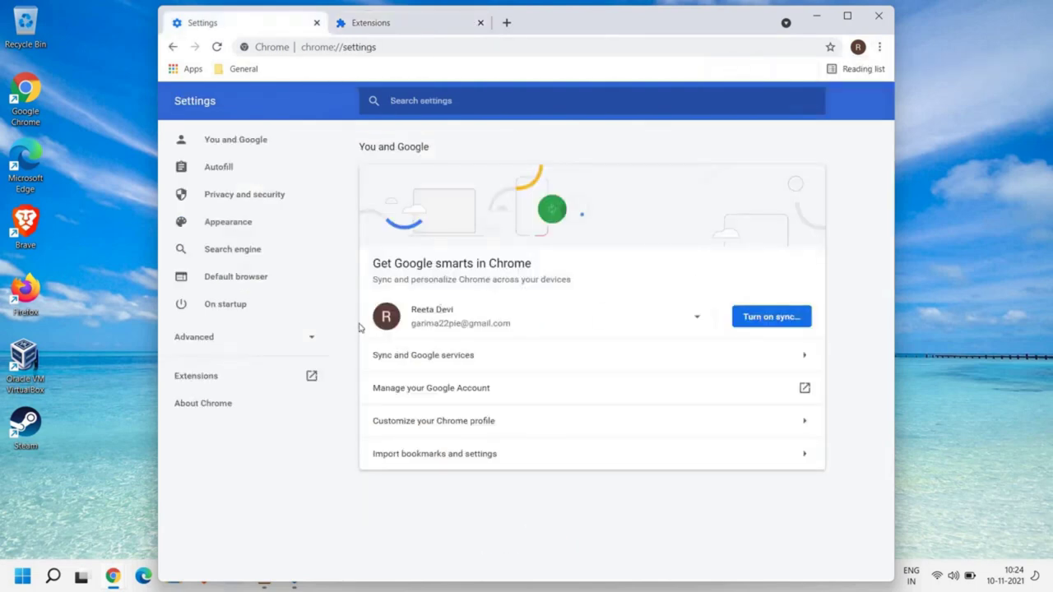
{"action": "left_click", "coordinate": [186, 345]}
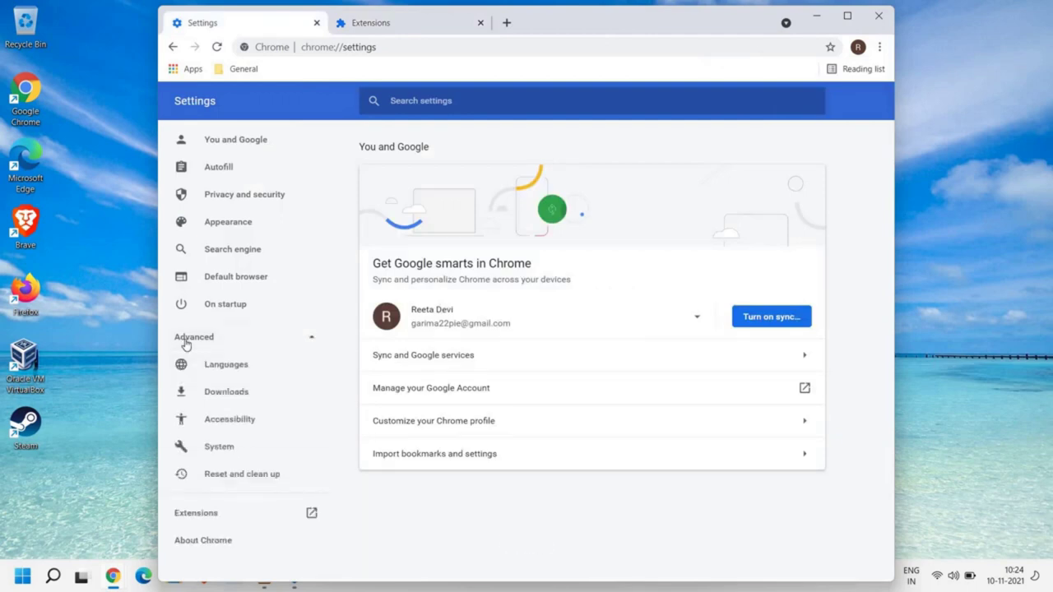
{"action": "left_click", "coordinate": [216, 482]}
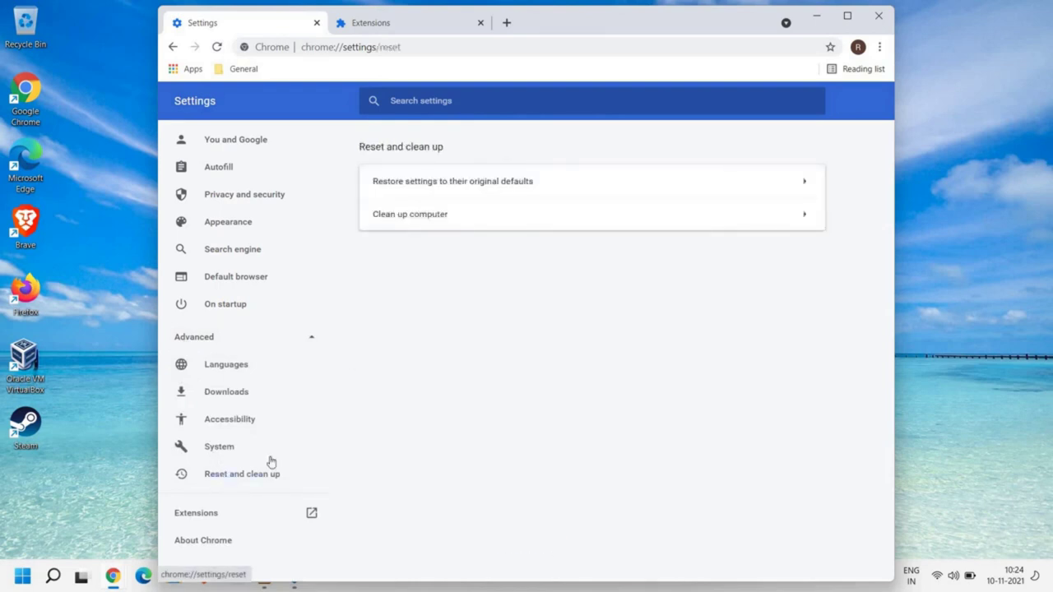
{"action": "left_click", "coordinate": [472, 188]}
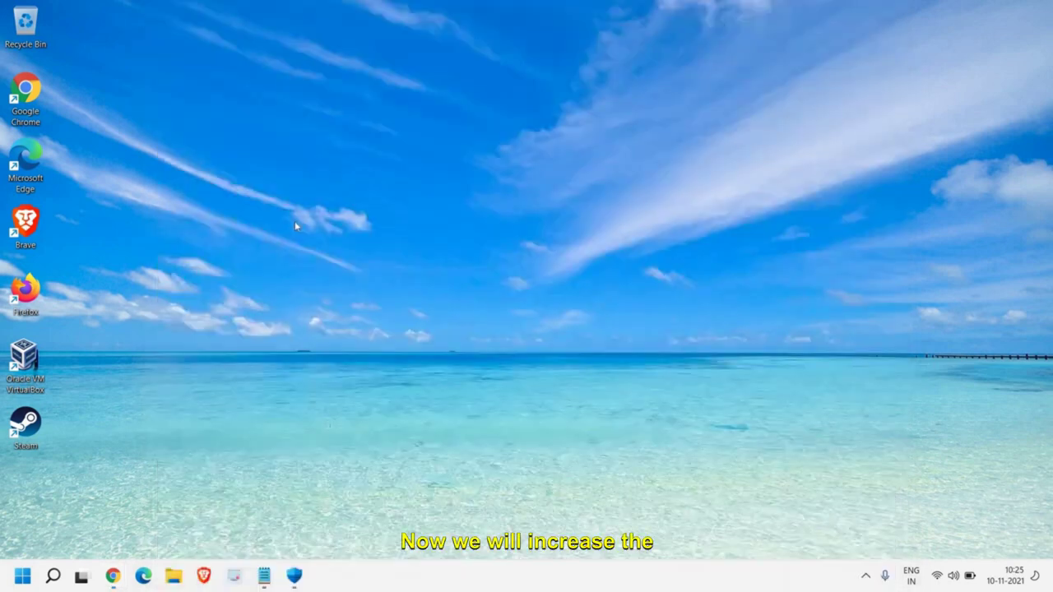
- Open Microsoft Edge in a maximised window and check its installed extensions
{"action": "double_click", "coordinate": [23, 158]}
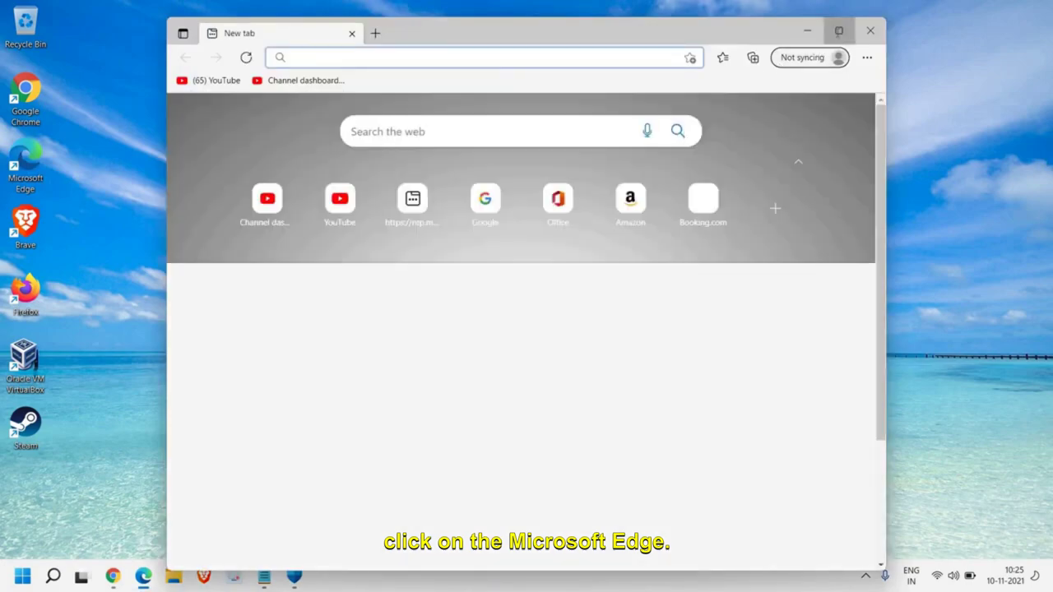
{"action": "left_click", "coordinate": [838, 30]}
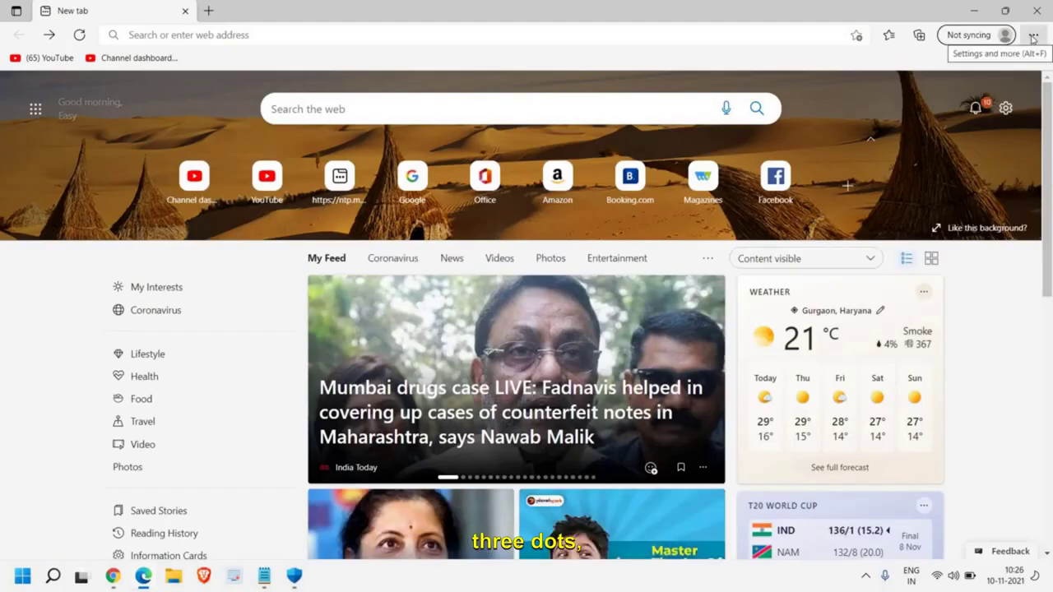
{"action": "left_click", "coordinate": [1033, 37]}
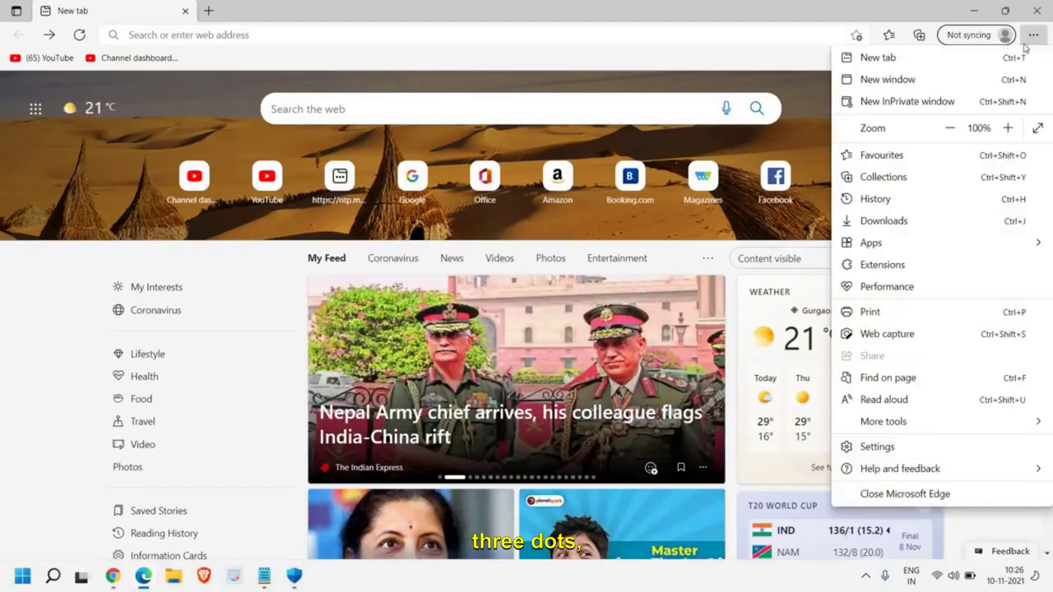
{"action": "left_click", "coordinate": [884, 265]}
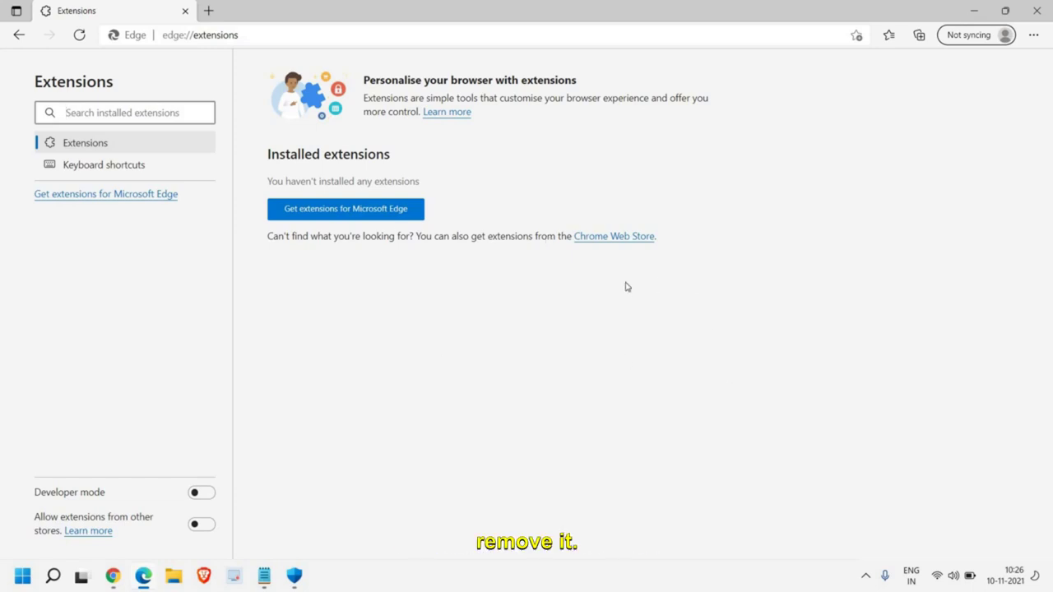
- Reset Microsoft Edge's settings to their default values and close the browser
{"action": "left_click", "coordinate": [1033, 35]}
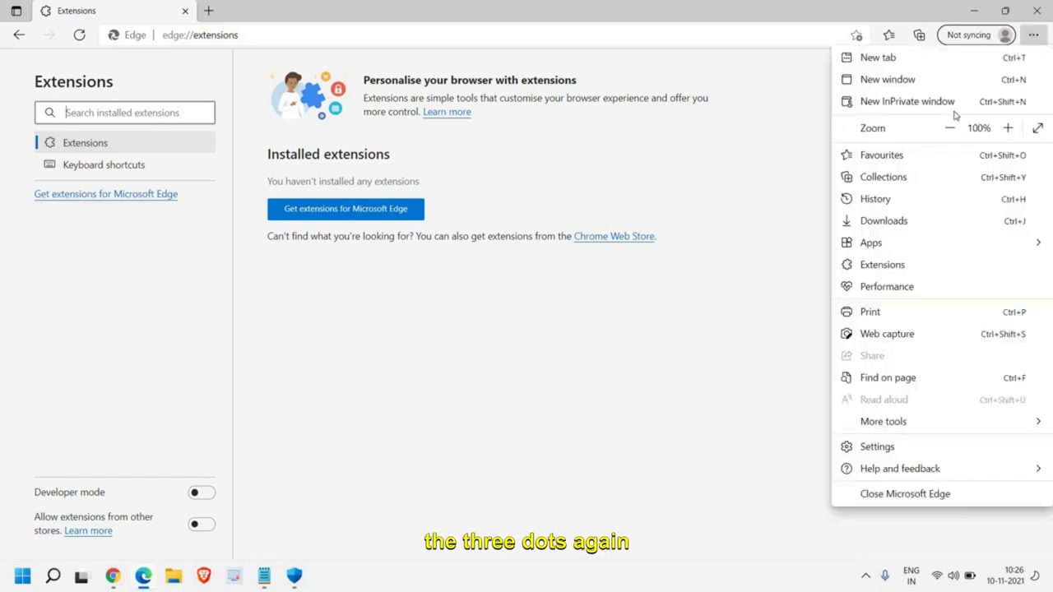
{"action": "left_click", "coordinate": [877, 449]}
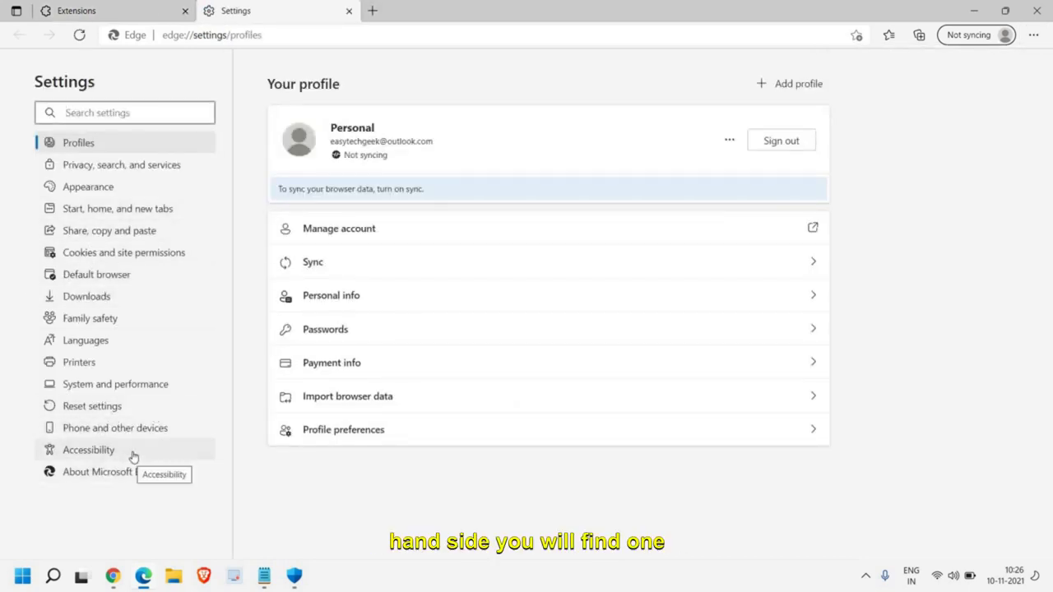
{"action": "left_click", "coordinate": [76, 409]}
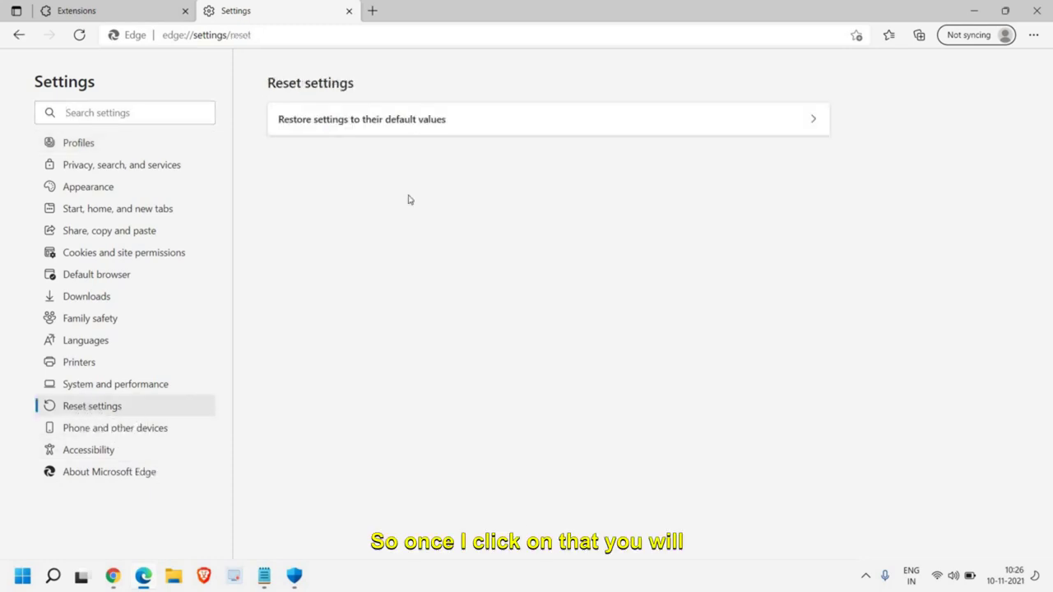
{"action": "left_click", "coordinate": [377, 122]}
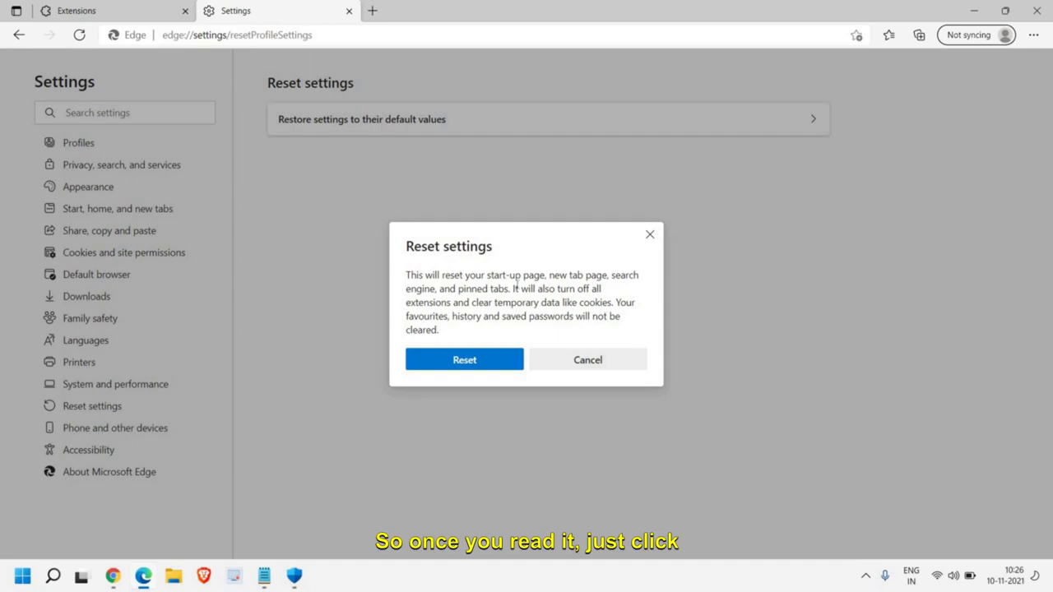
{"action": "left_click", "coordinate": [466, 364]}
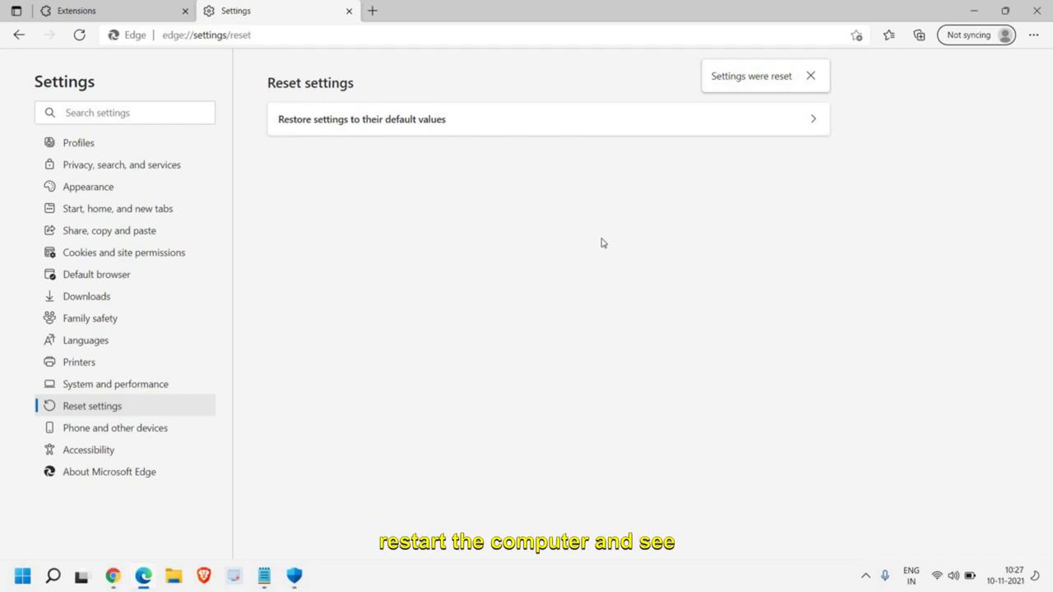
{"action": "left_click", "coordinate": [1037, 10]}
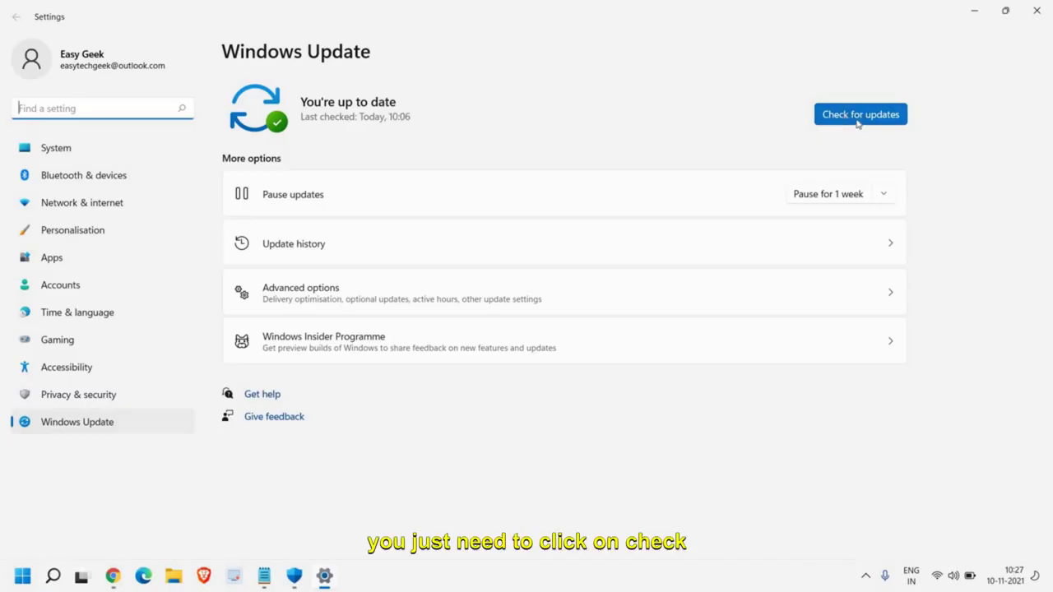
- Check for new Windows updates
{"action": "left_click", "coordinate": [859, 122]}
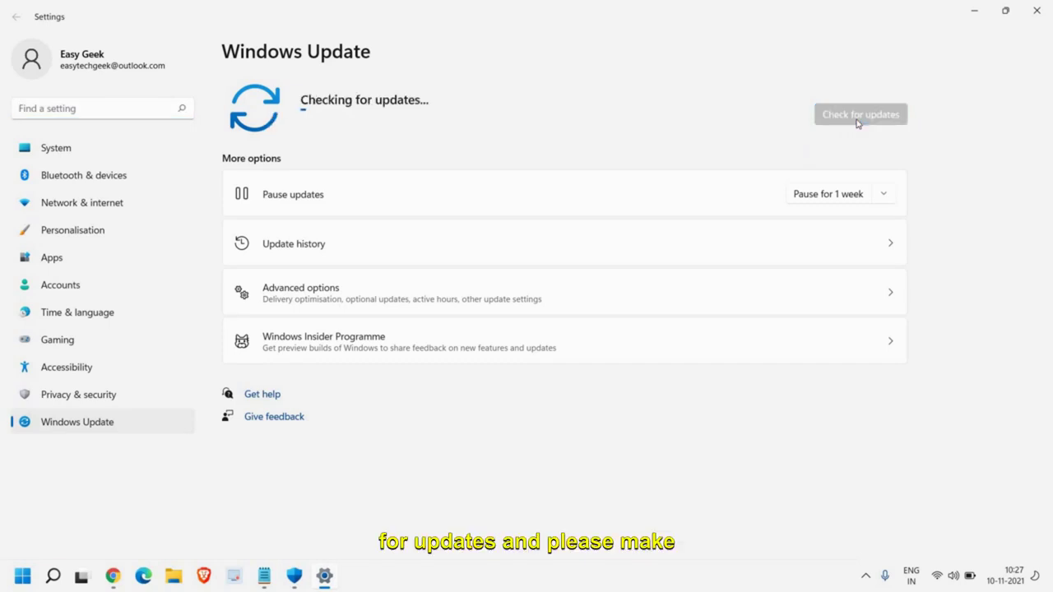